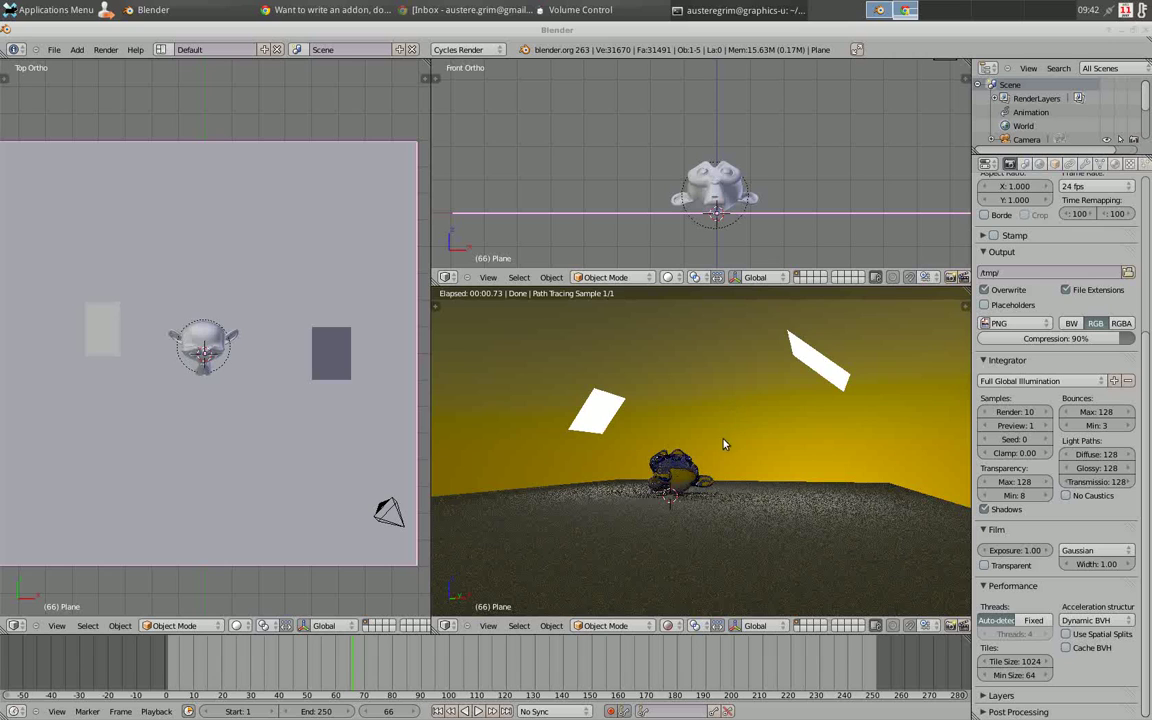
Examine the monkey scene from several angles in the 3D viewport, keeping its shading set to Rendered.
middle_drag(725, 444, 567, 461)
middle_drag(623, 435, 627, 495)
middle_drag(667, 432, 684, 440)
click(680, 625)
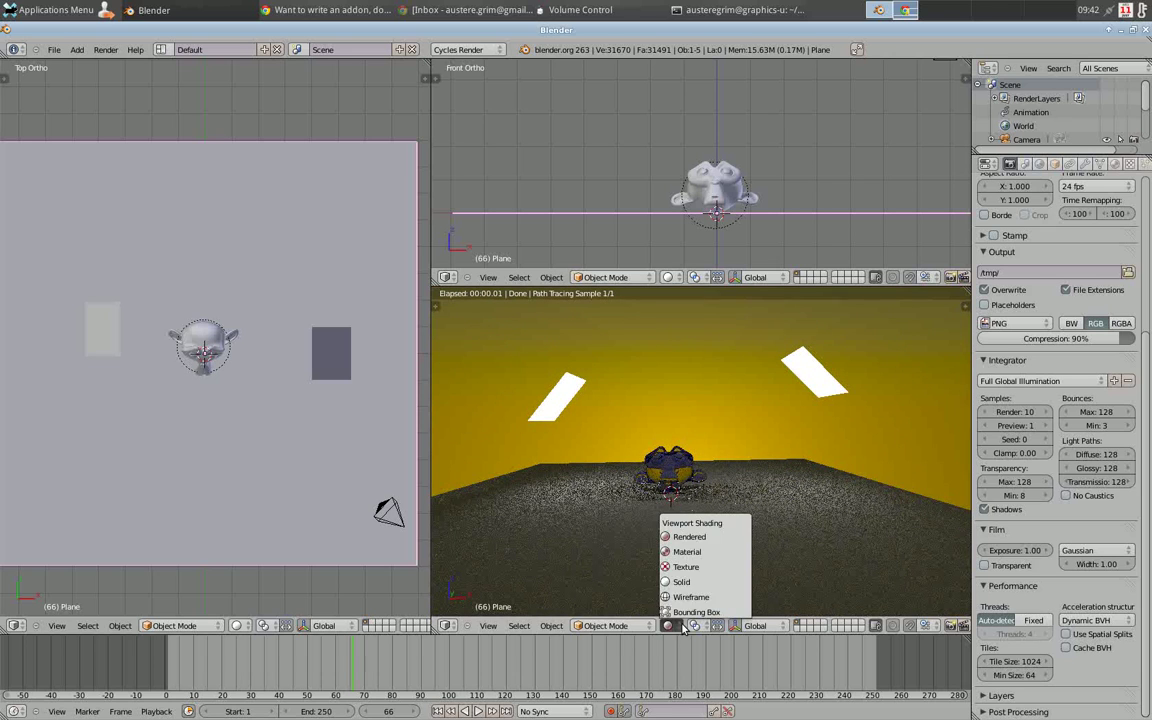
click(698, 540)
mouse_move(731, 441)
middle_down()
mouse_move(740, 463)
mouse_move(722, 450)
middle_up()
middle_drag(685, 490, 652, 433)
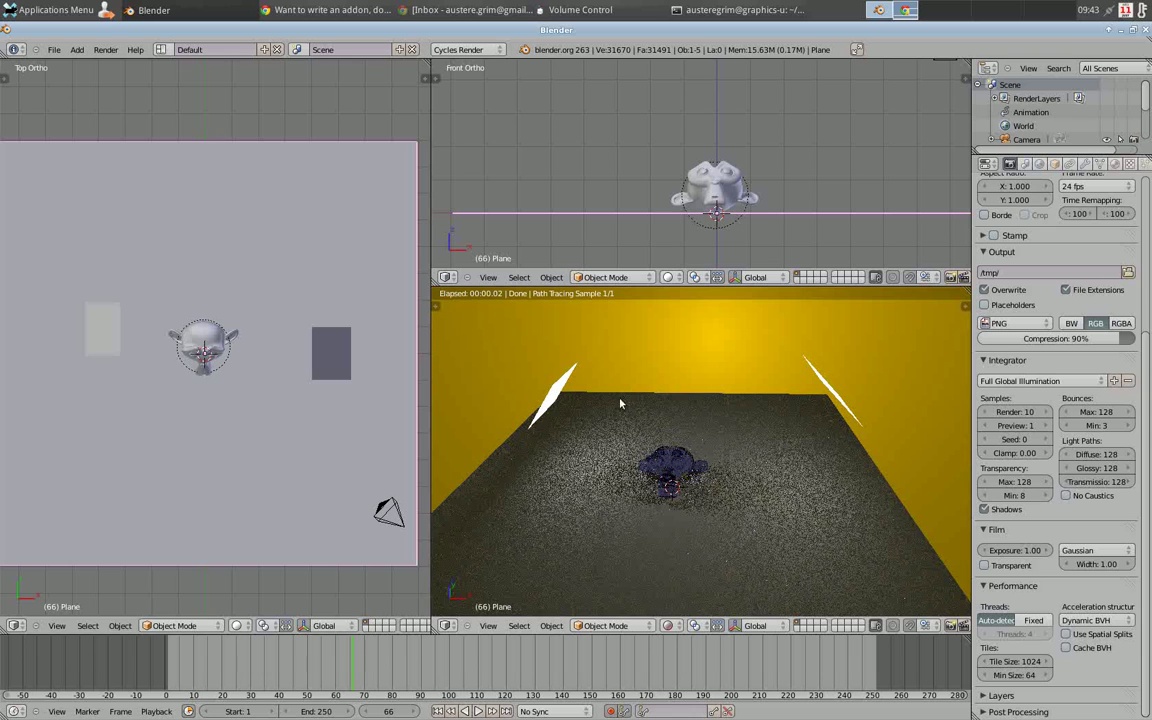
middle_drag(746, 417, 747, 397)
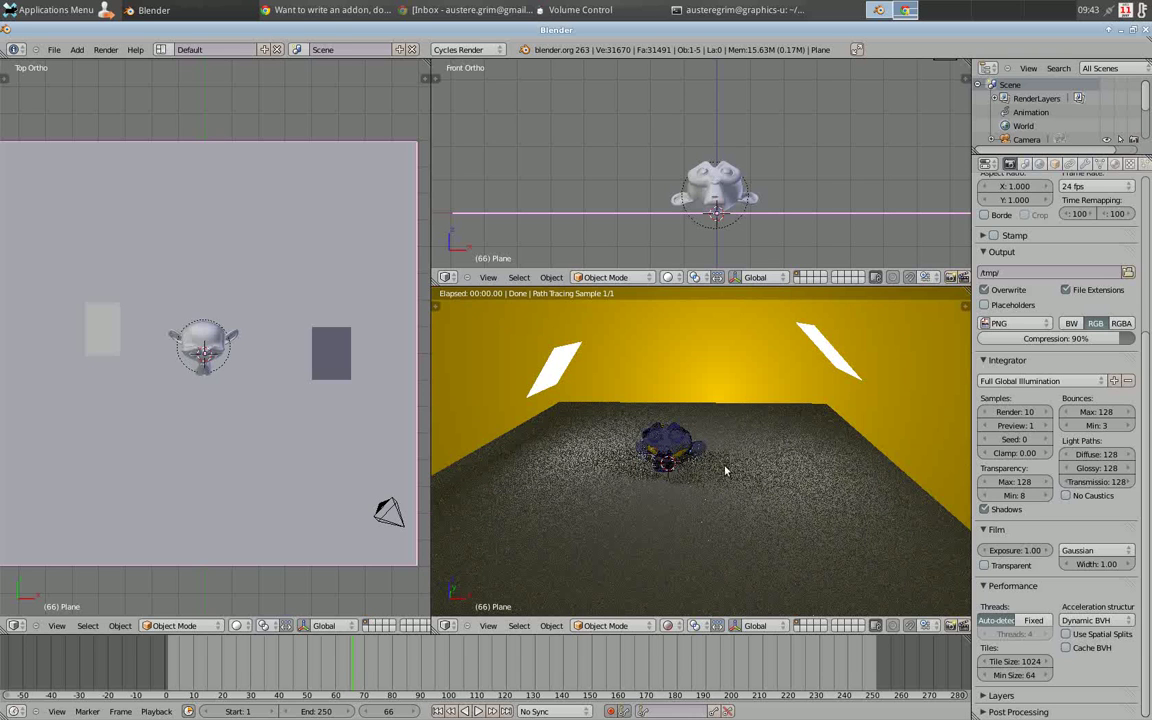
mouse_move(724, 465)
middle_down()
mouse_move(731, 450)
mouse_move(732, 474)
middle_up()
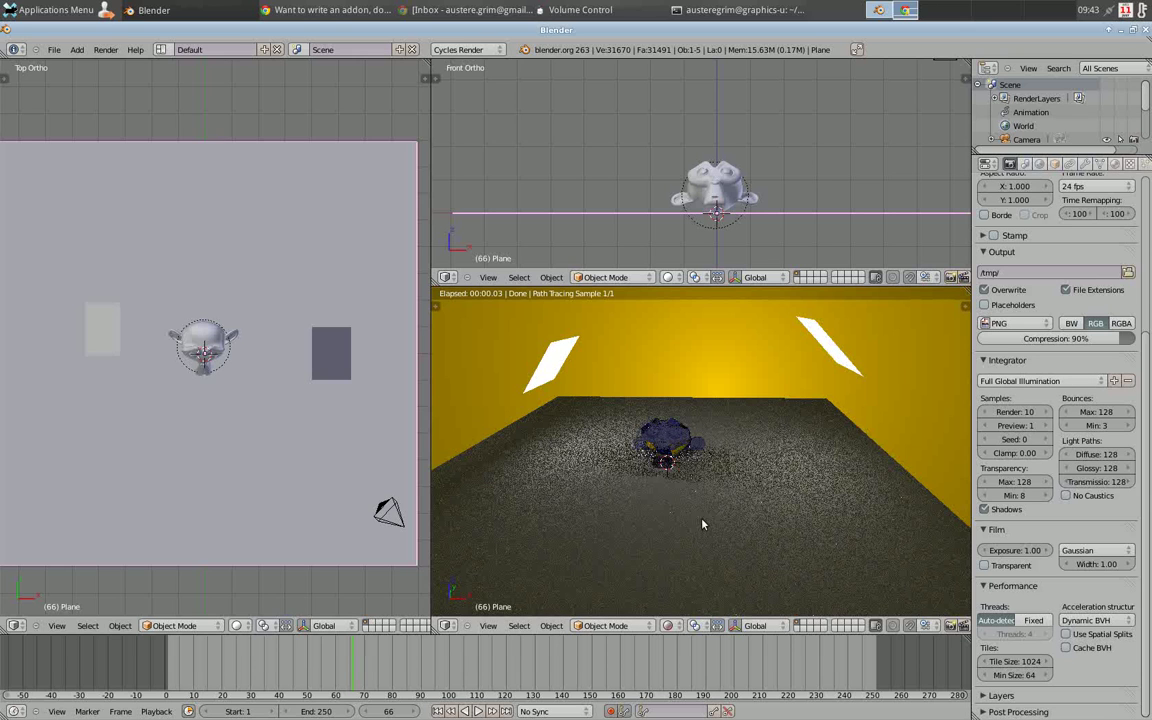
Set the Cycles integrator's preview samples to 10 for the rendered viewport.
middle_drag(580, 337, 710, 395)
click(1012, 426)
text(10)
key(Return)
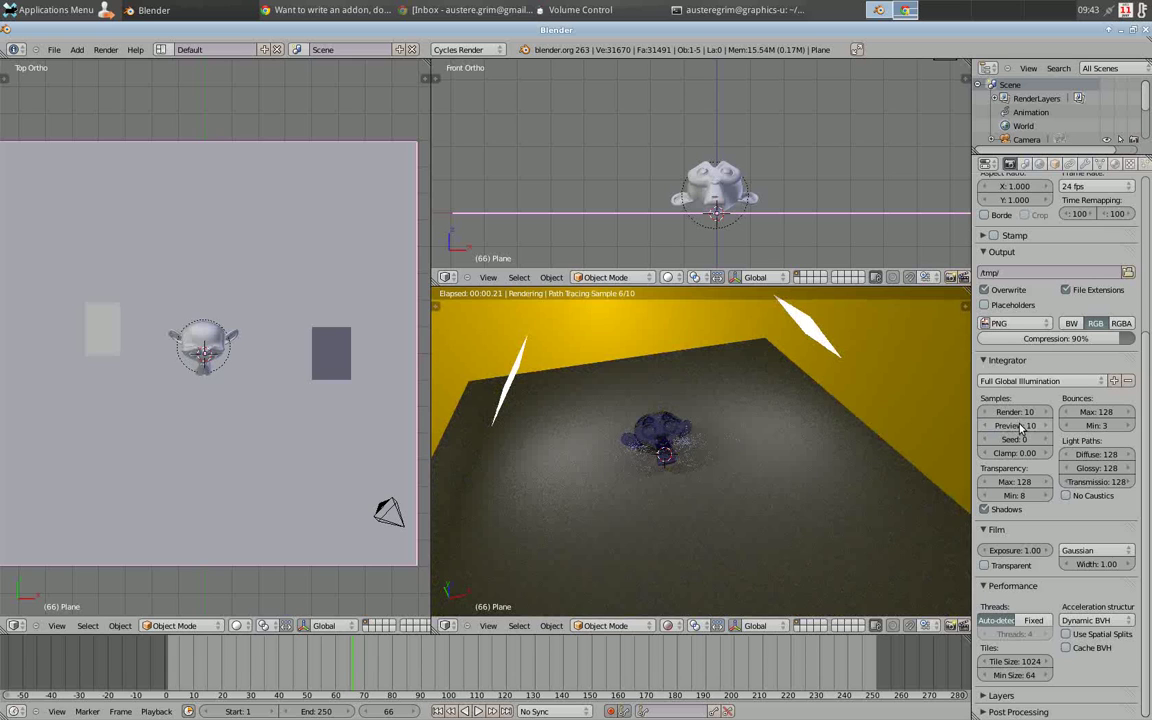
Return the integrator's preview samples to 1.
click(1024, 426)
text(1)
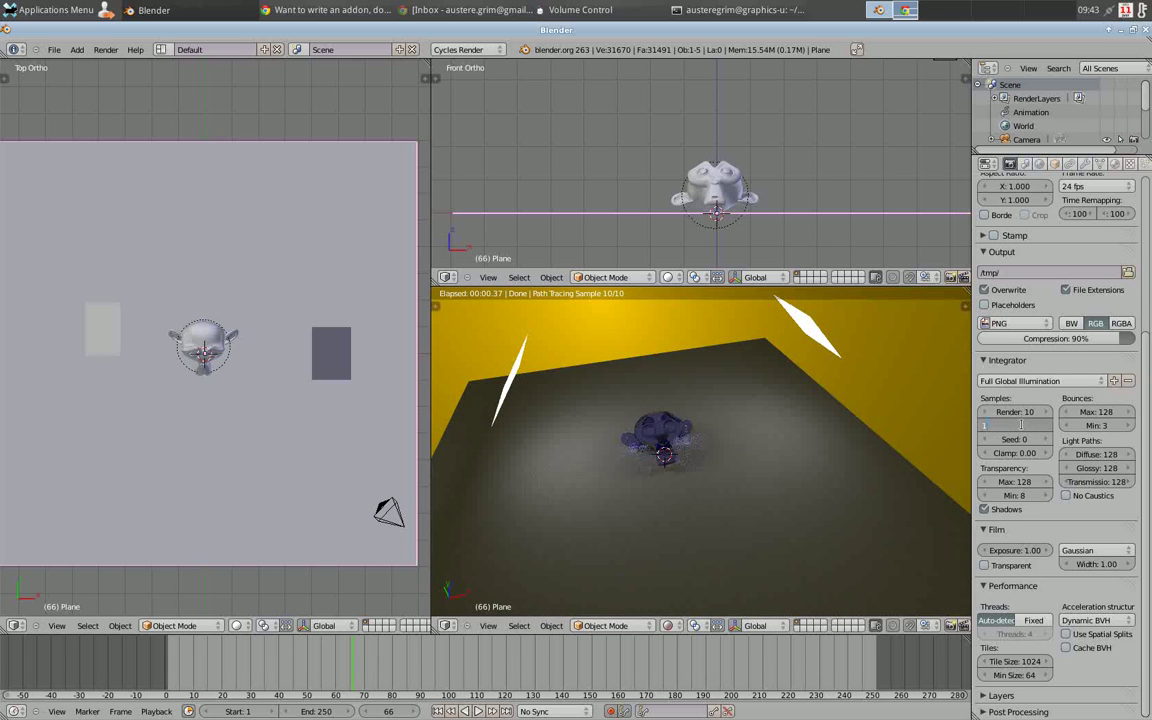
key(Return)
Inspect the monkey up close in the rendered preview and switch the Cycles render device to CPU.
middle_drag(879, 373, 756, 434)
scroll(748, 438, up, 4)
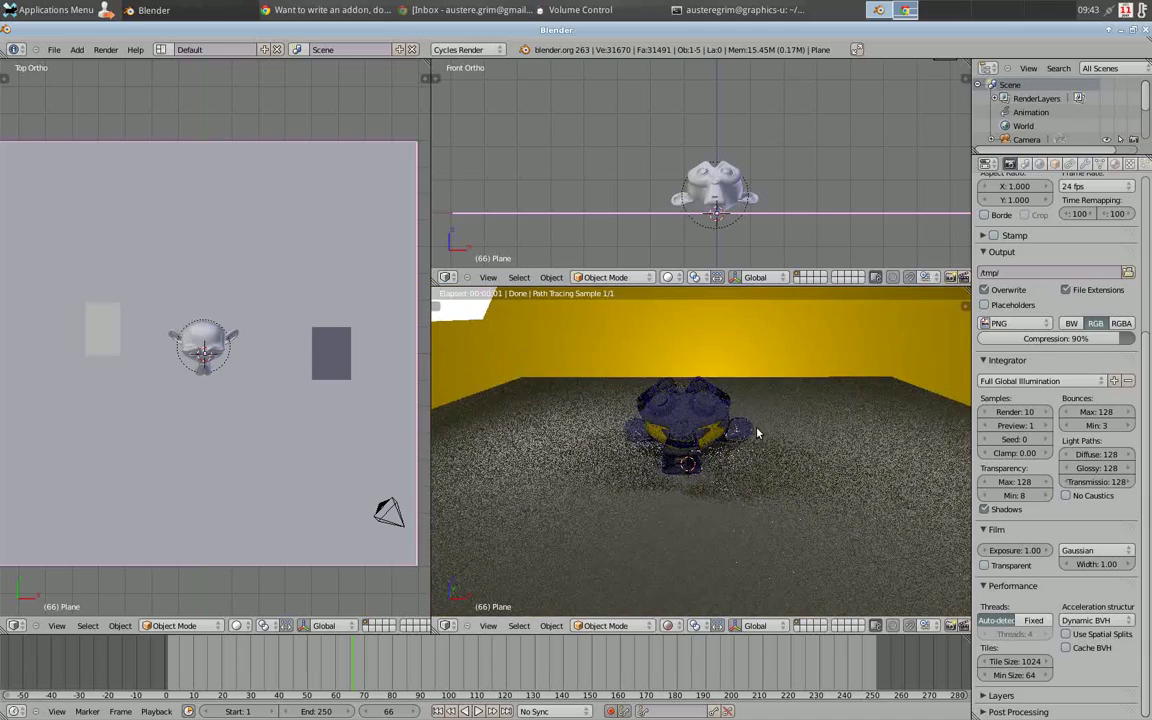
middle_drag(645, 512, 812, 398)
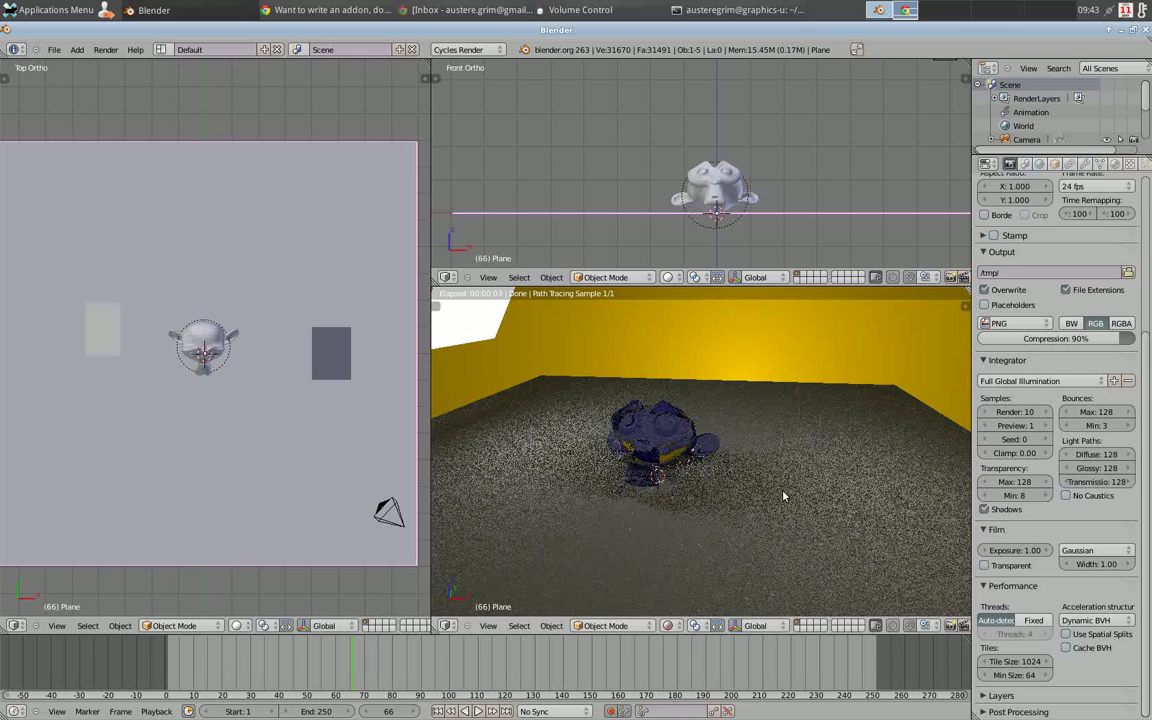
middle_drag(697, 515, 728, 513)
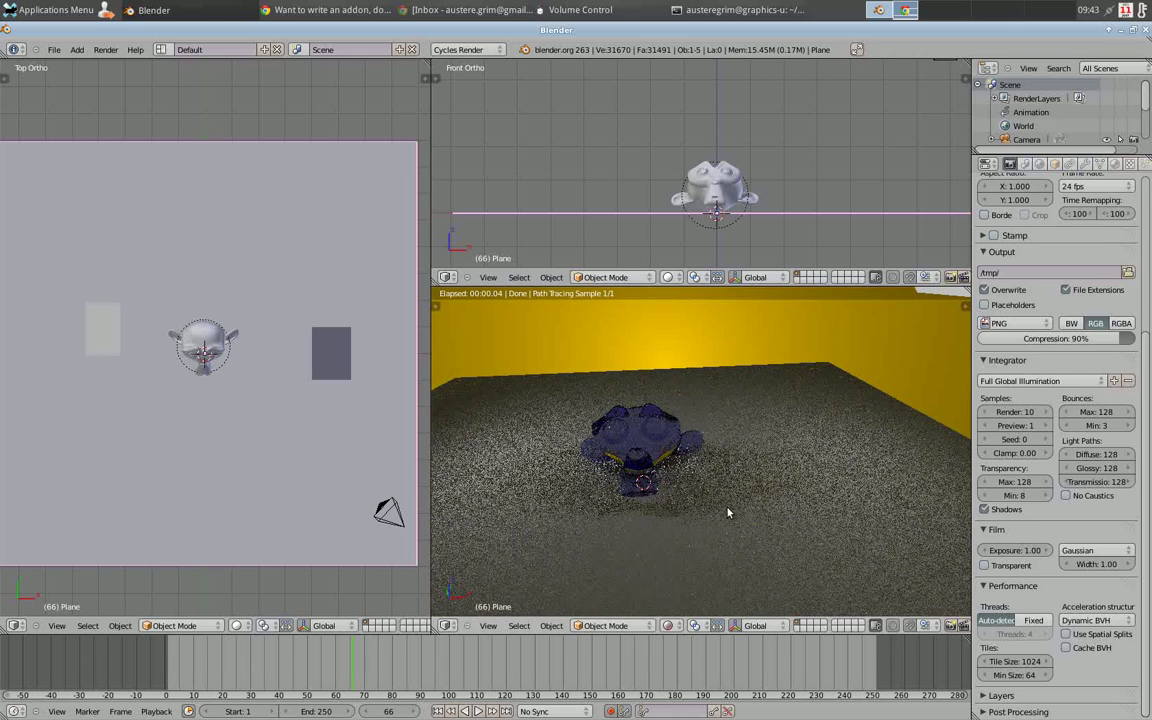
middle_drag(802, 455, 755, 455)
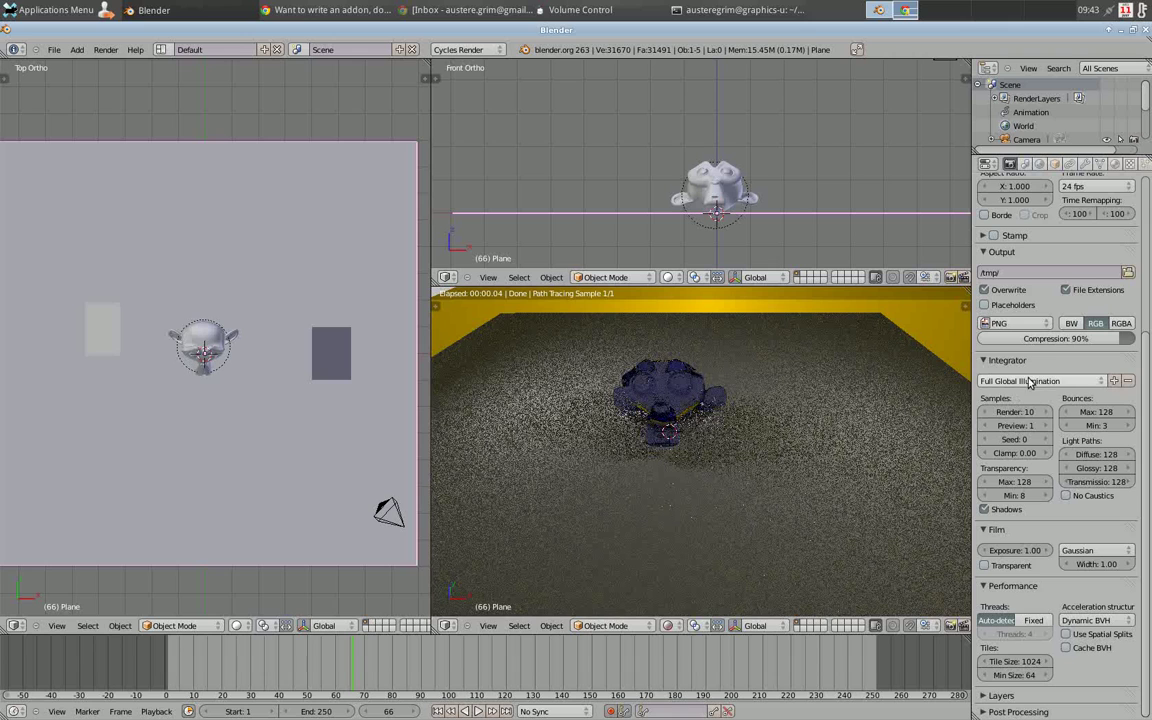
scroll(1062, 330, up, 6)
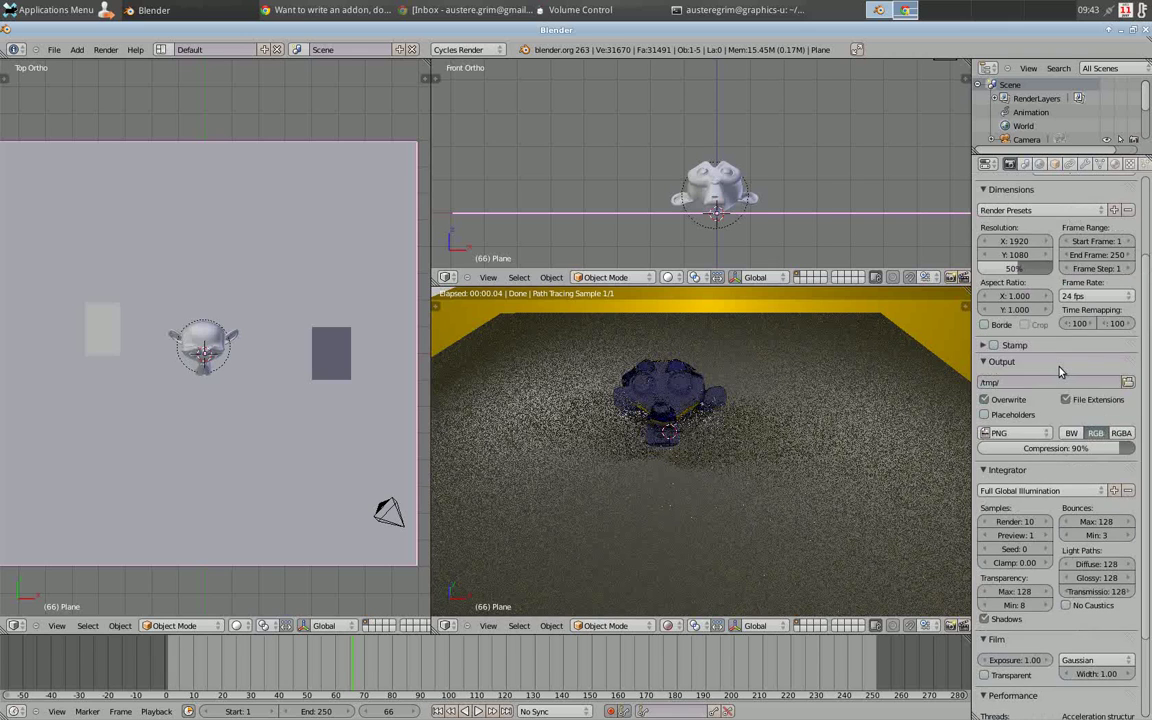
click(1075, 278)
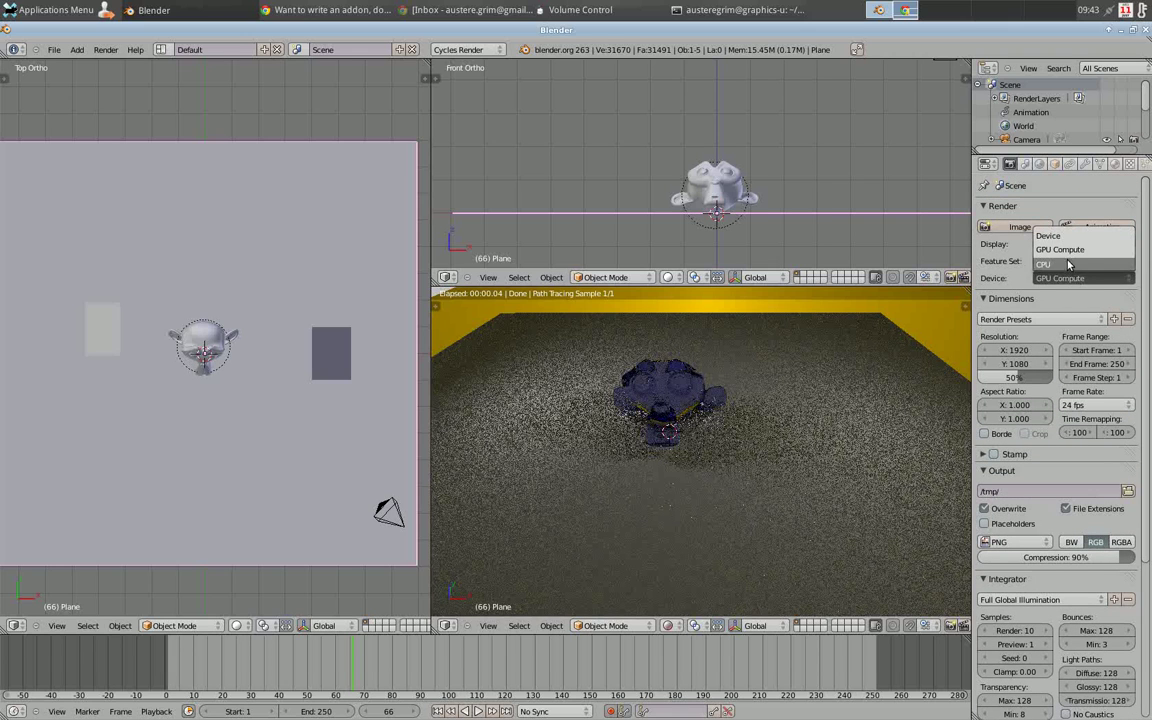
click(1050, 275)
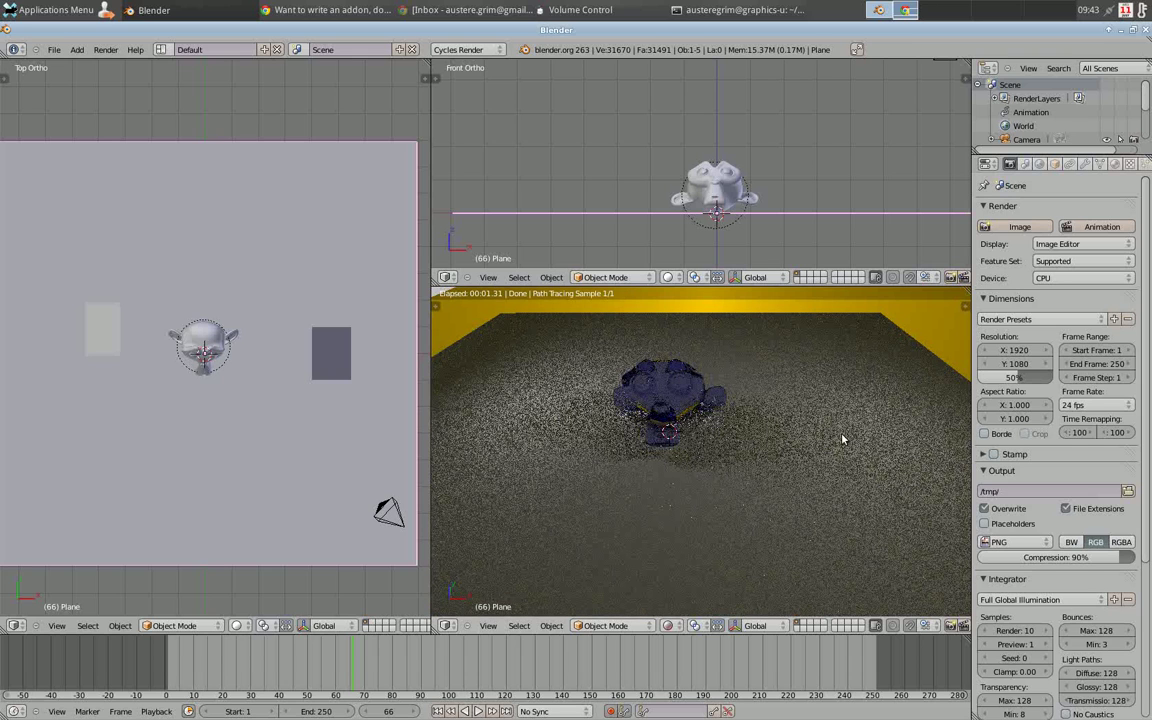
Switch the Cycles render device back to GPU Compute.
click(1036, 280)
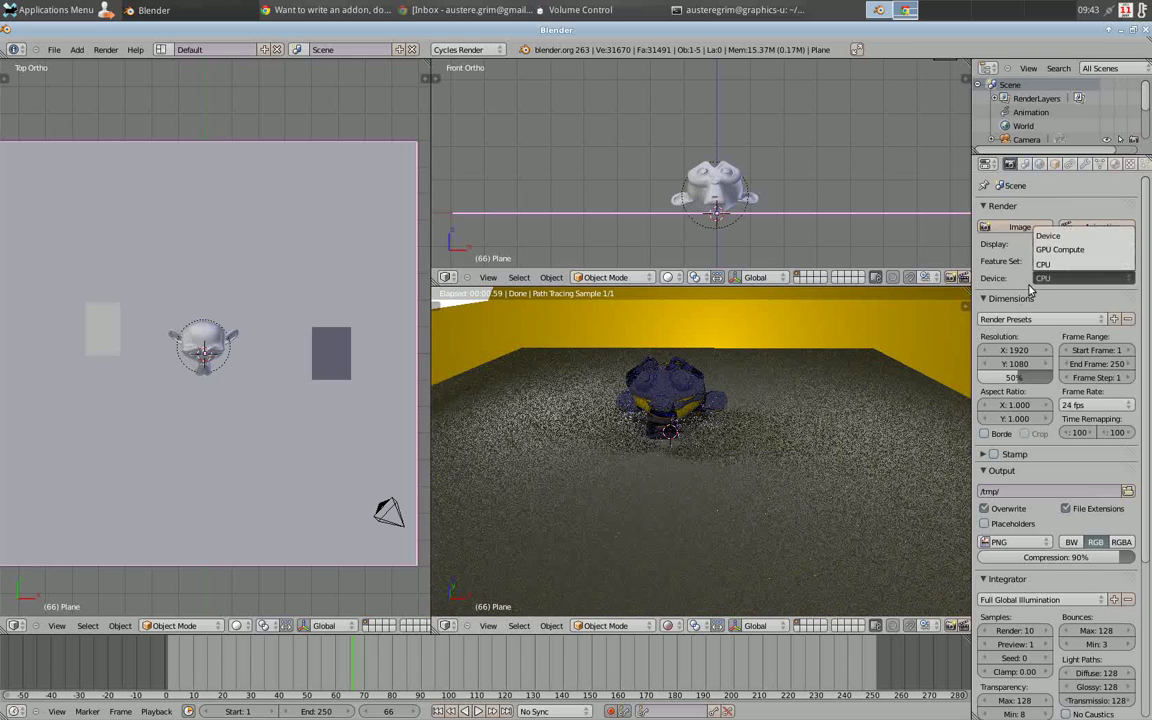
click(1083, 278)
click(1060, 249)
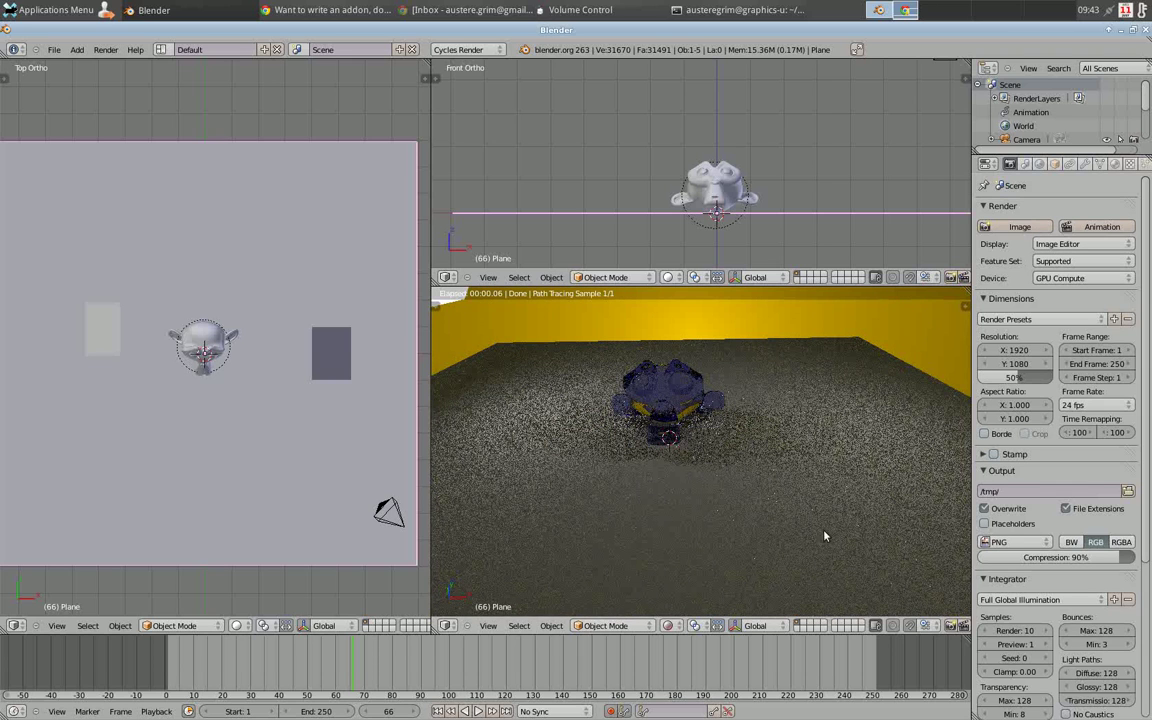
Set the minimum tile size in the render performance settings to 1024.
scroll(1084, 646, down, 5)
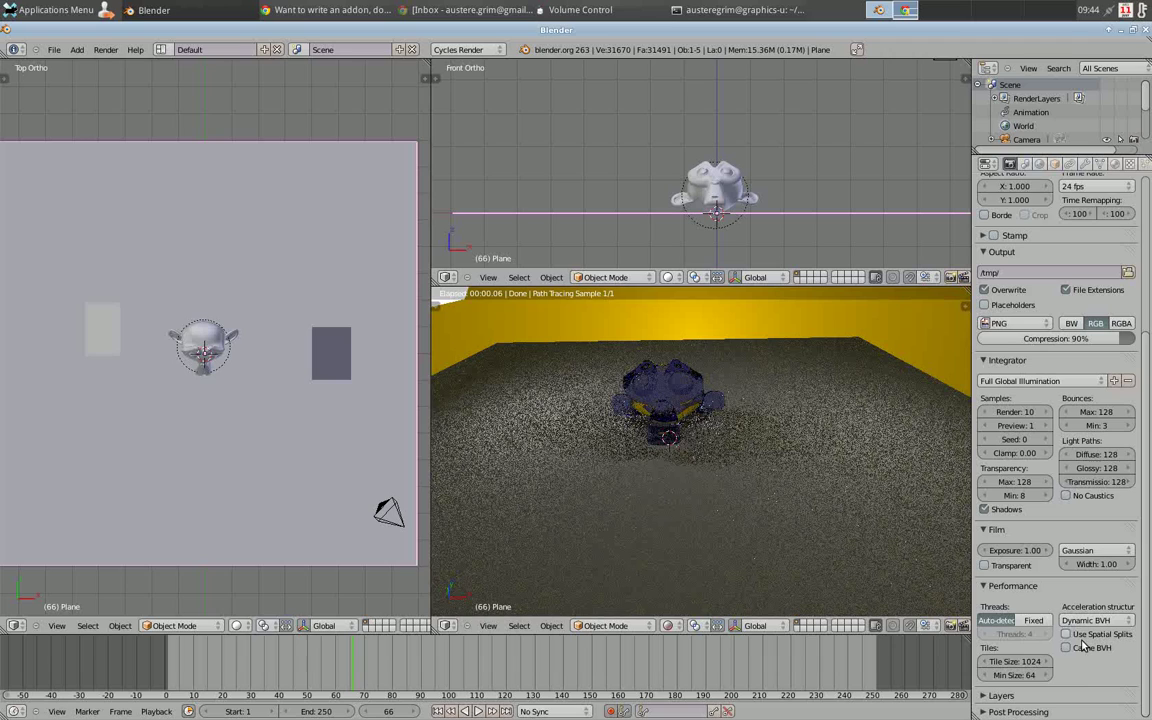
click(1010, 677)
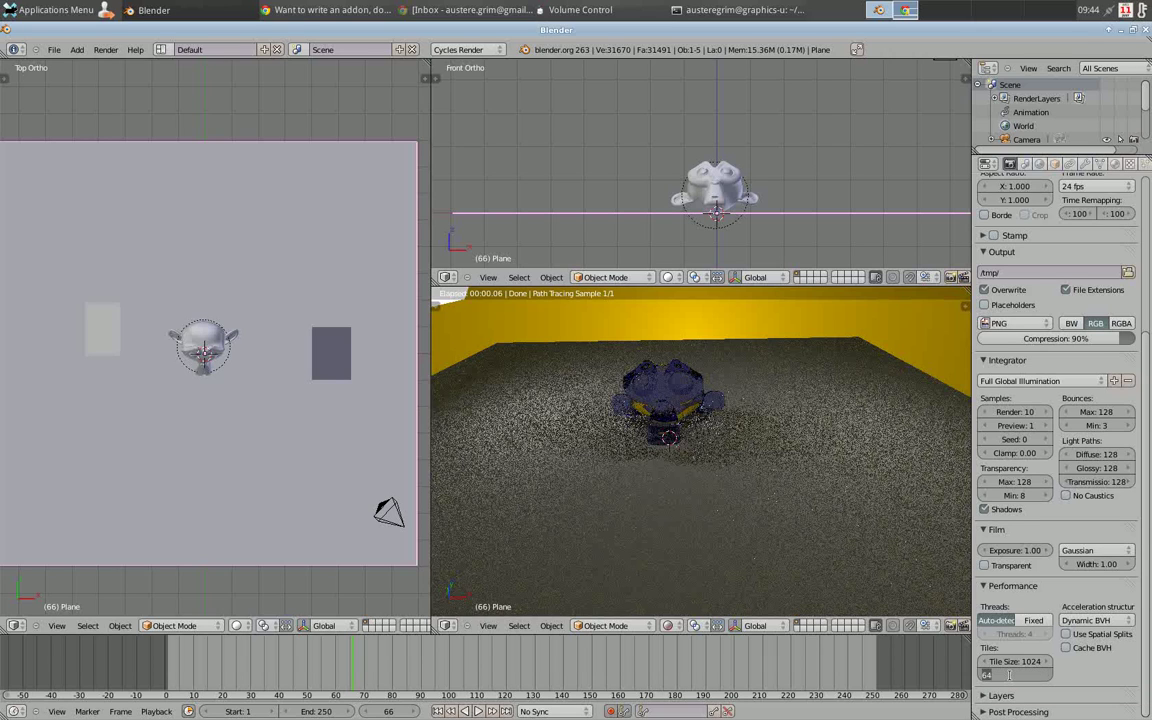
text(1024)
key(Return)
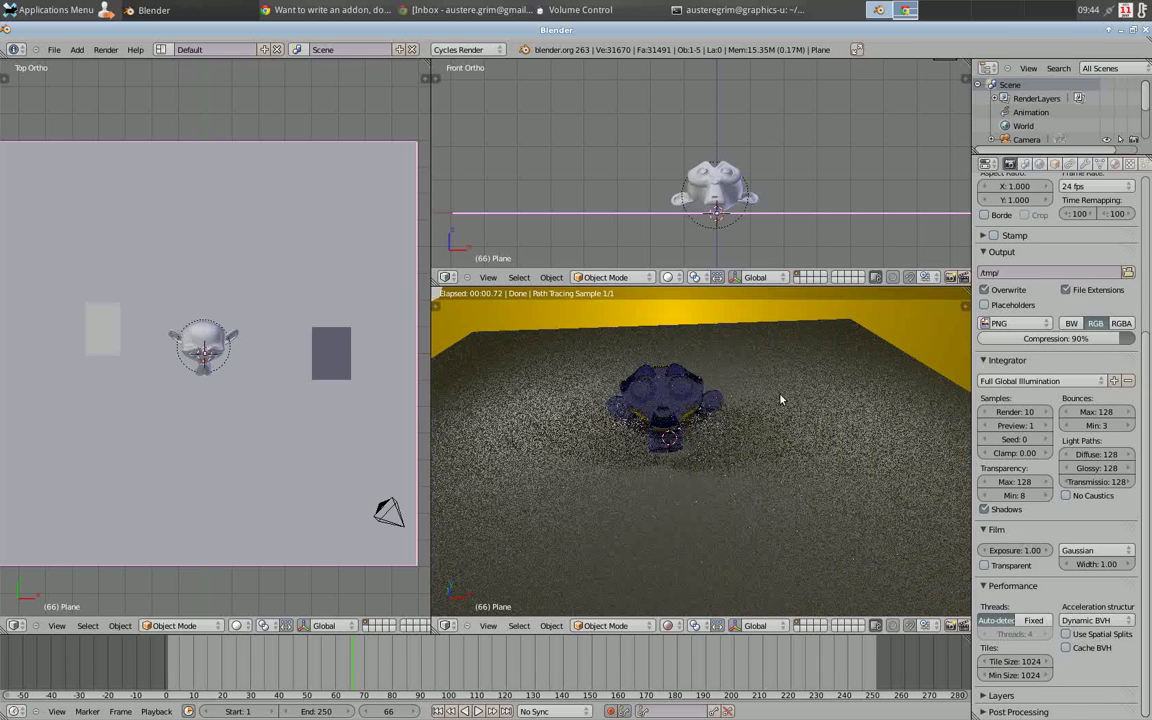
Examine how the rendered preview responds from several angles, keeping GPU Compute as the device and preview samples at 1.
middle_drag(781, 399, 729, 509)
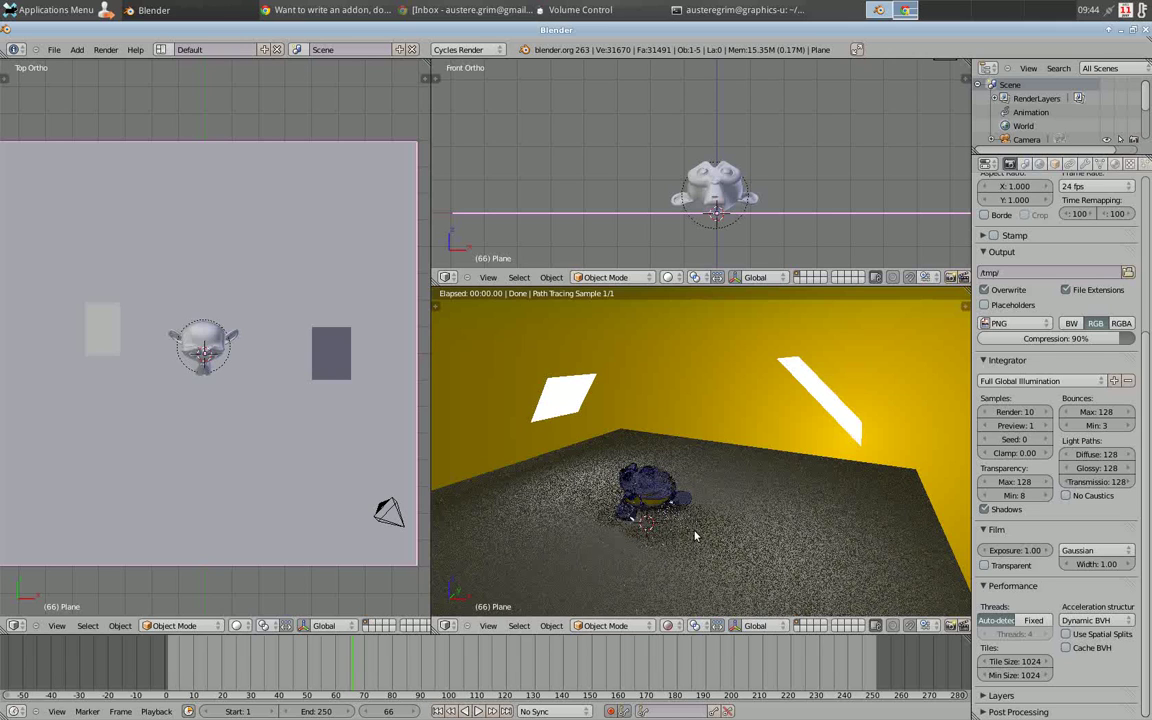
middle_drag(657, 541, 732, 550)
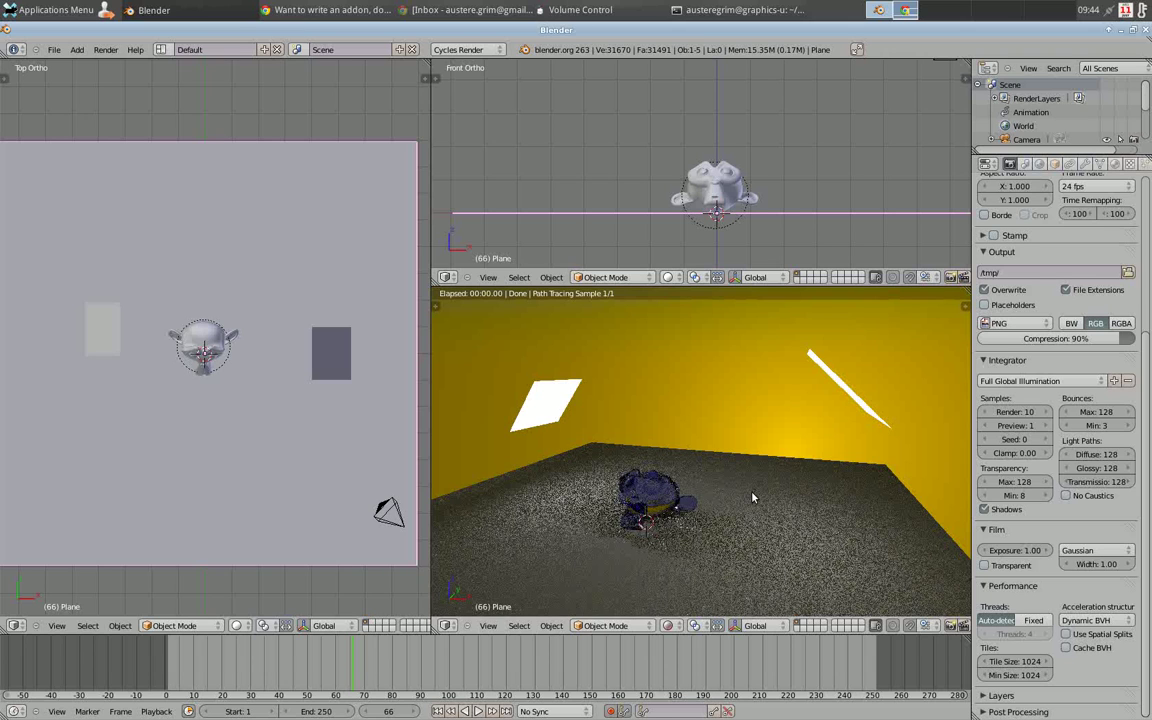
middle_drag(697, 465, 709, 487)
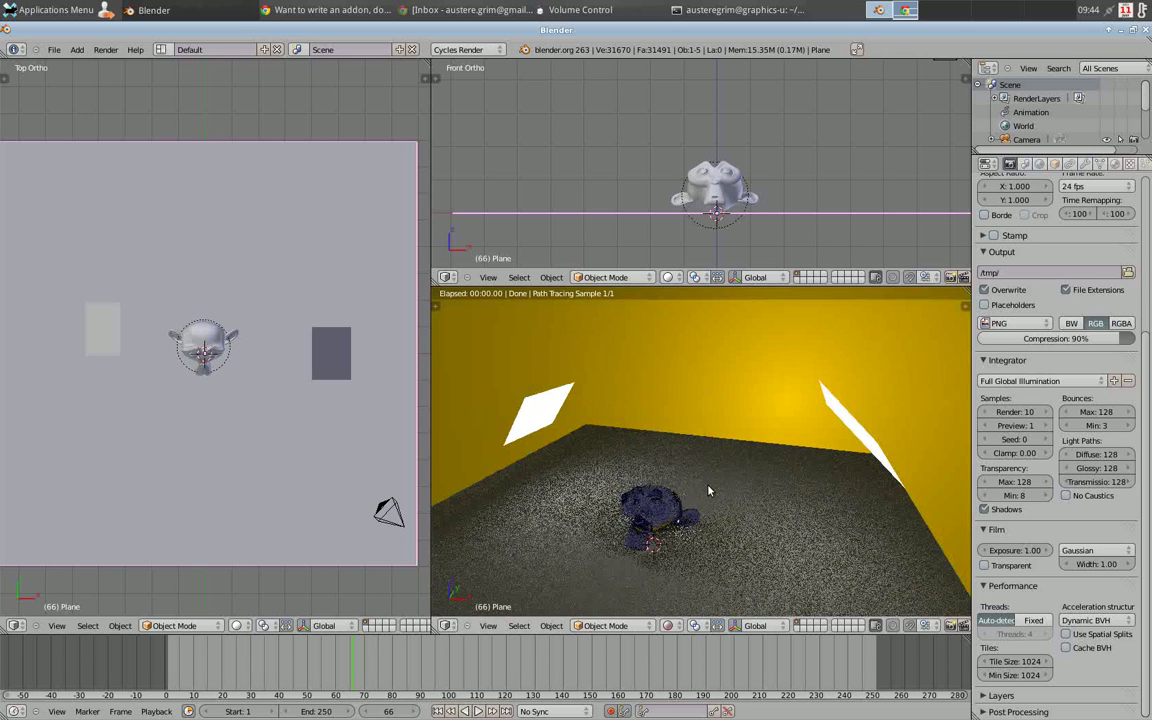
scroll(1088, 261, up, 5)
click(1080, 278)
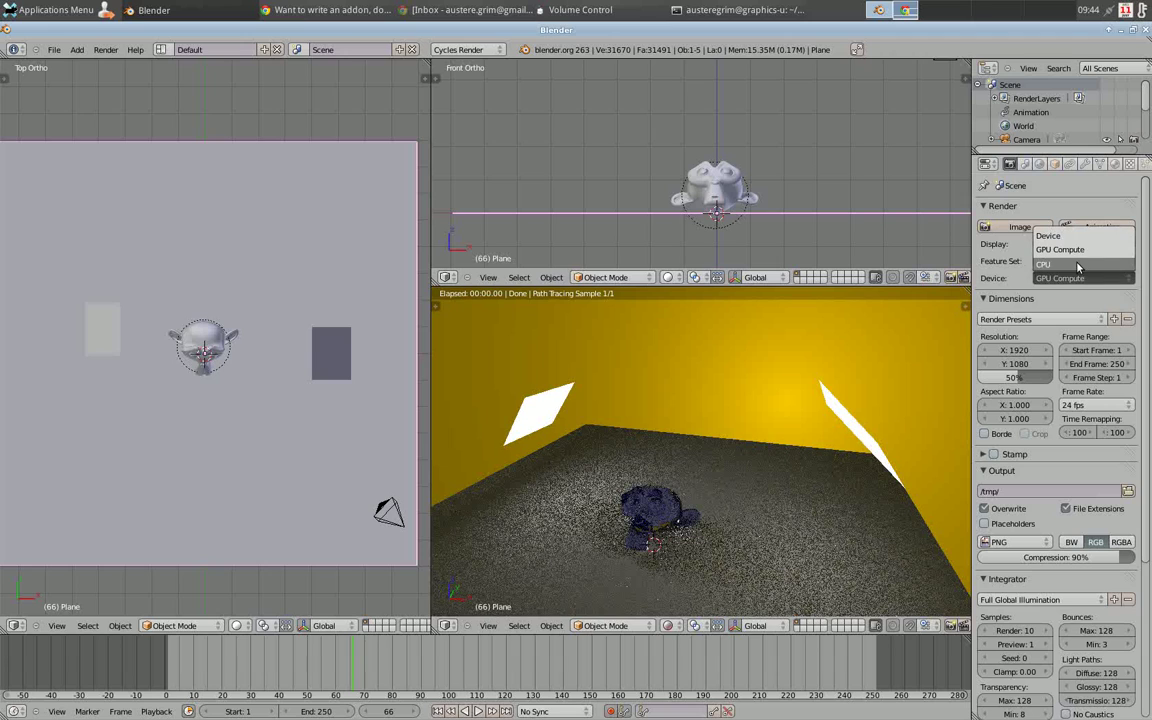
click(1060, 249)
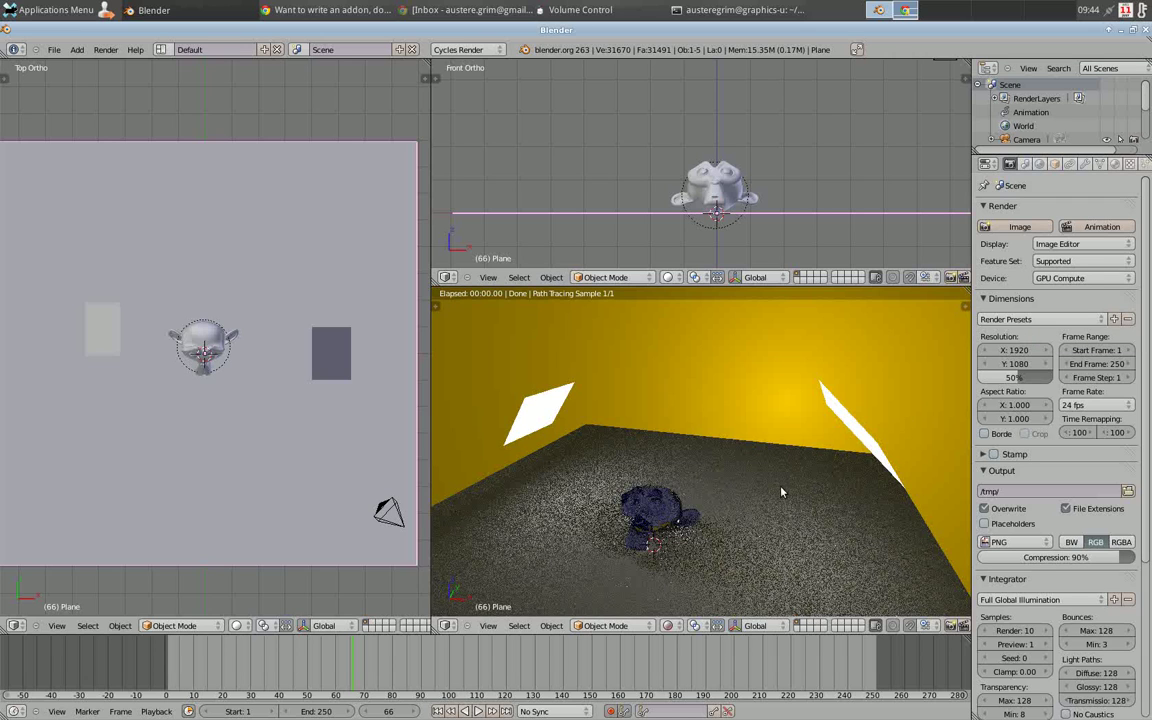
middle_drag(783, 490, 685, 428)
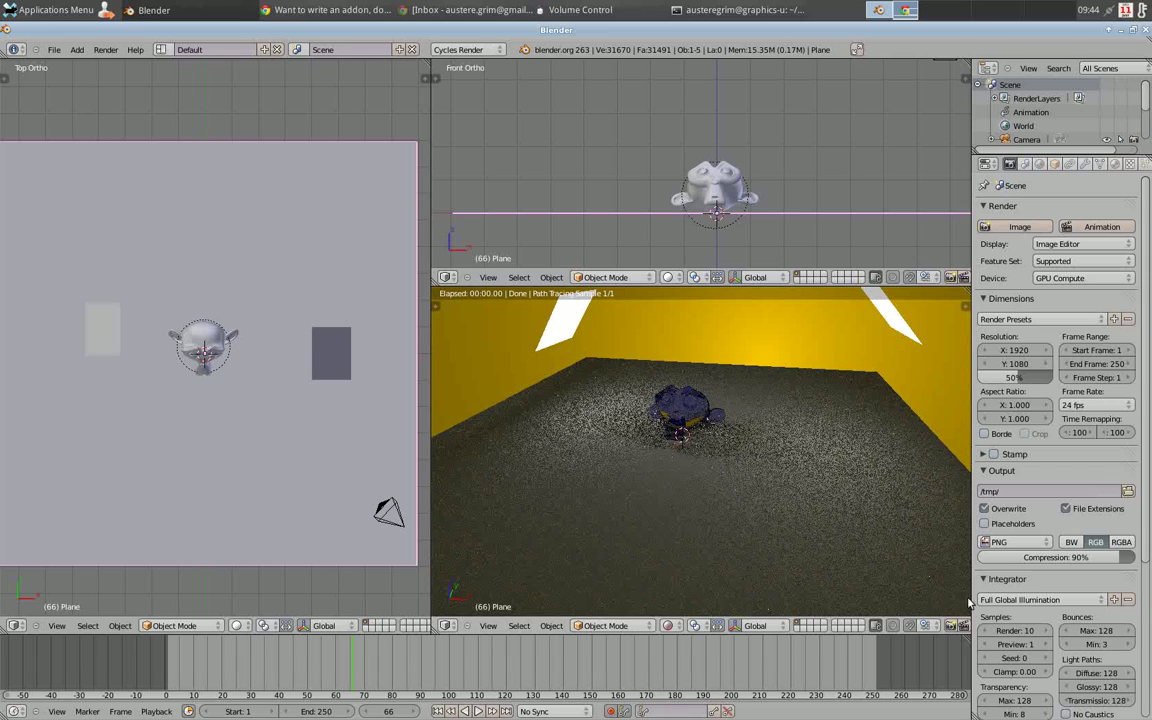
click(1014, 642)
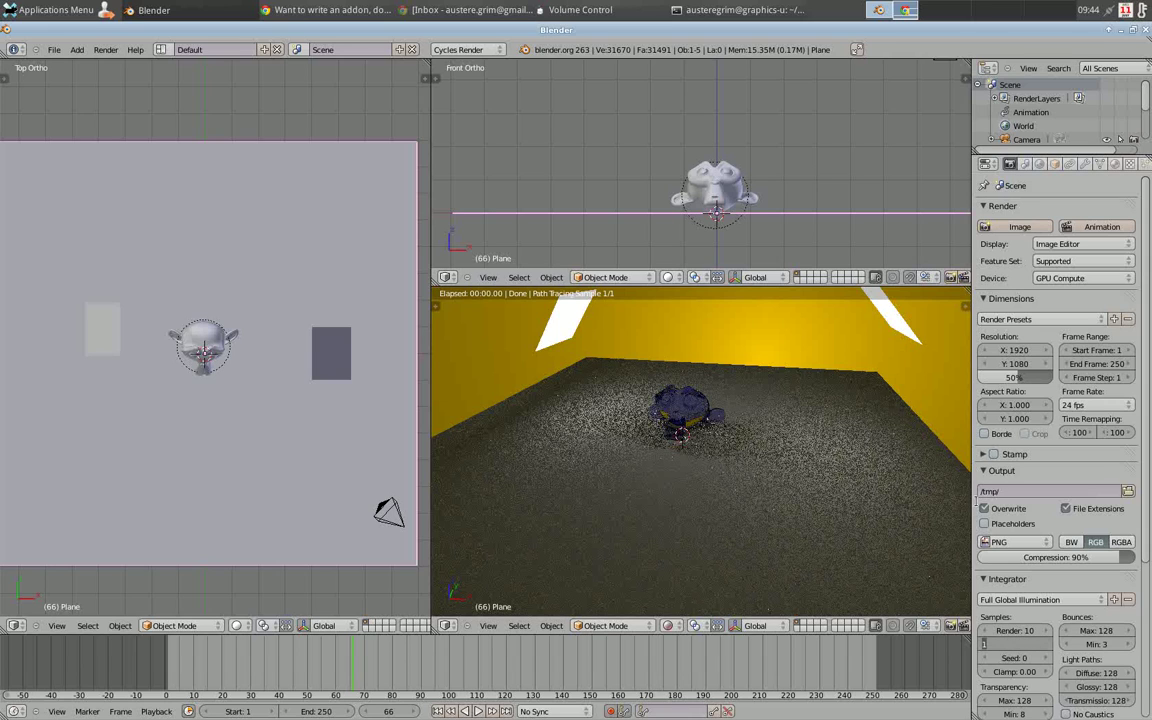
key(Return)
middle_drag(793, 432, 746, 411)
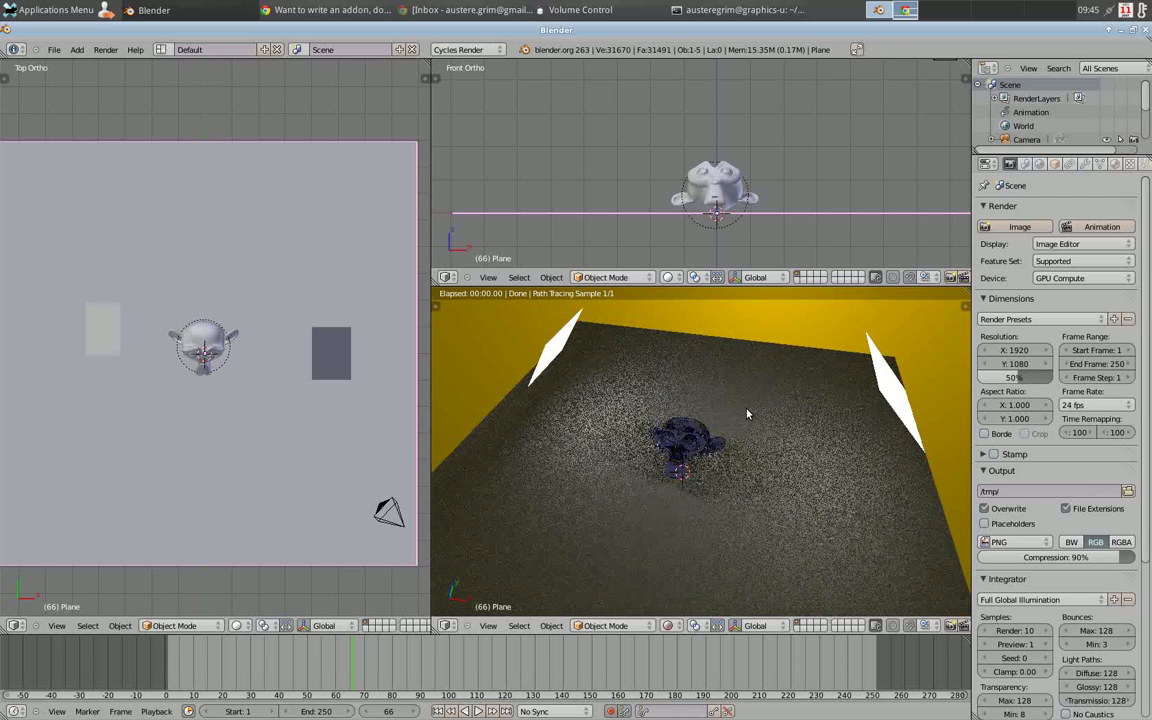
Change the render device to CPU and check the rendered preview from several angles against the performance settings.
click(1046, 278)
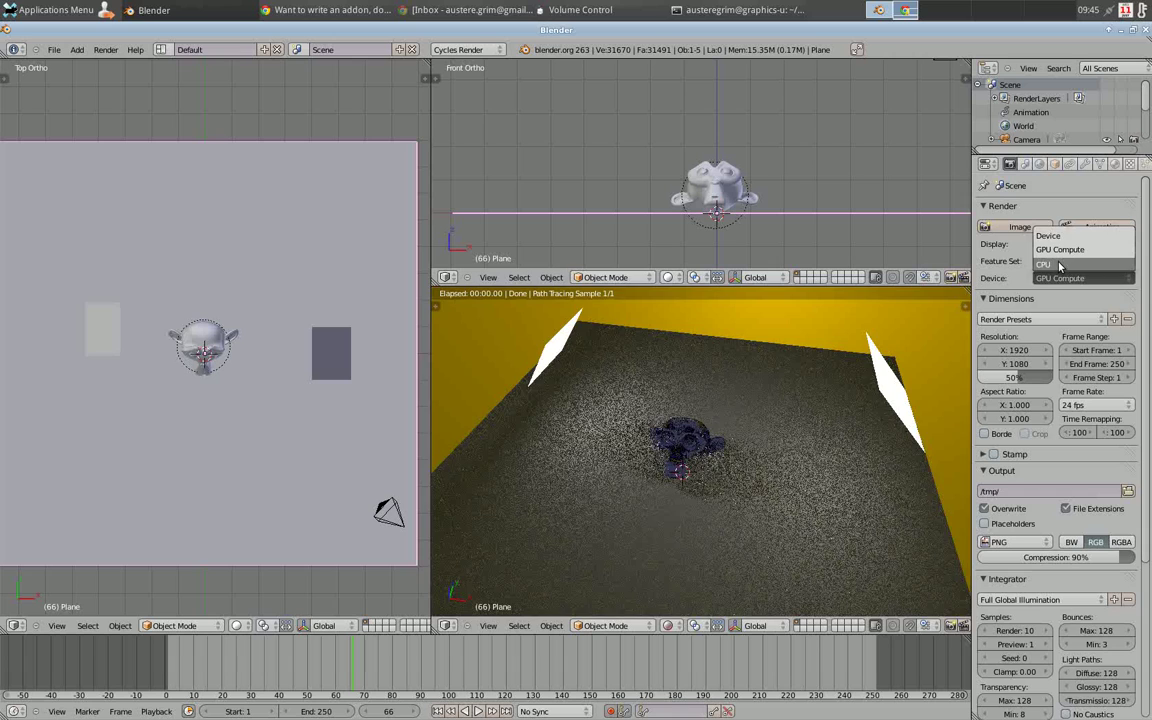
click(1043, 264)
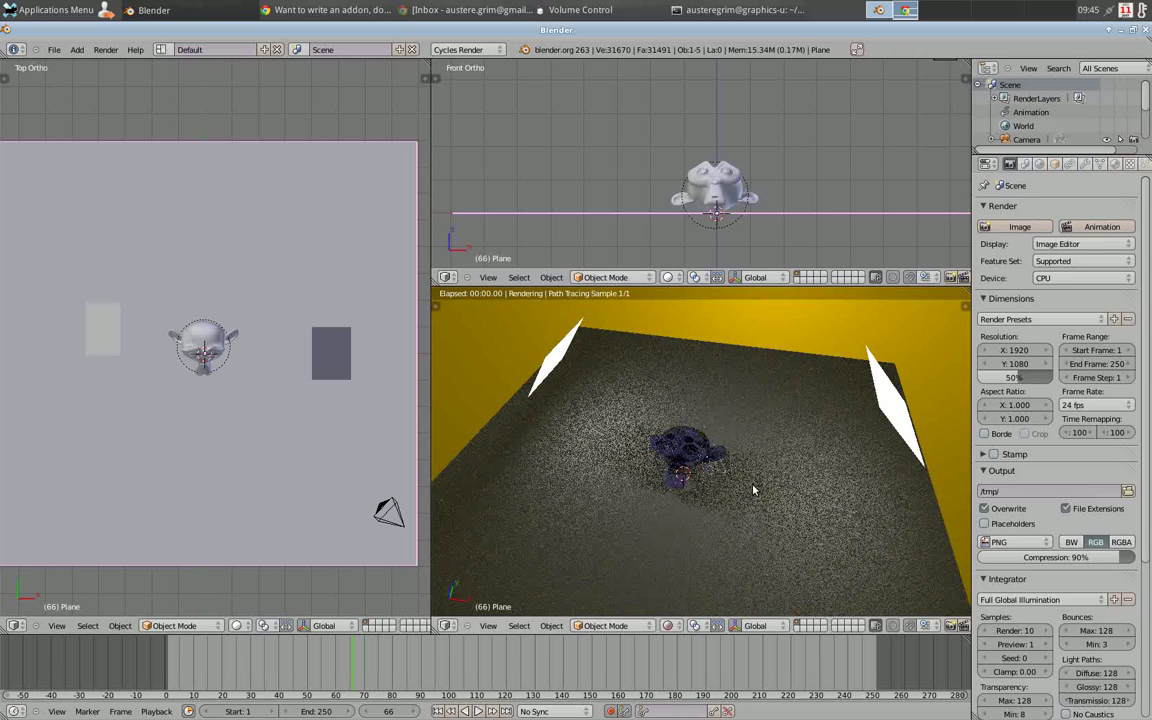
middle_drag(751, 486, 823, 491)
scroll(1055, 630, down, 5)
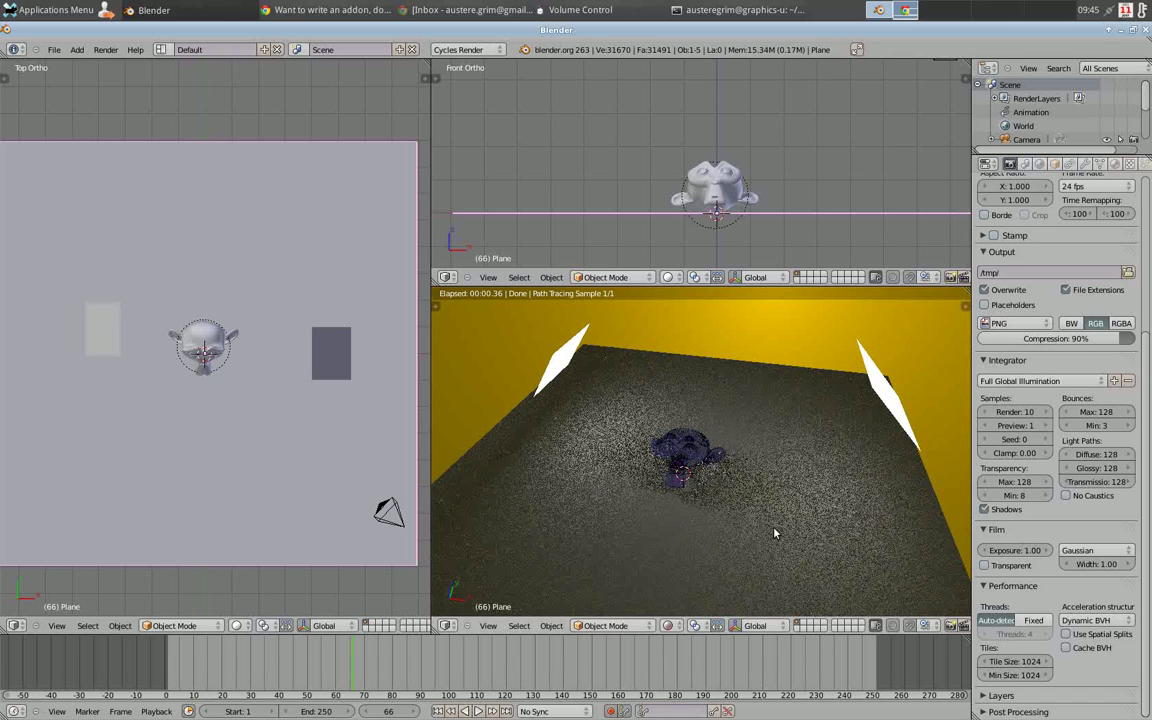
middle_drag(768, 525, 753, 497)
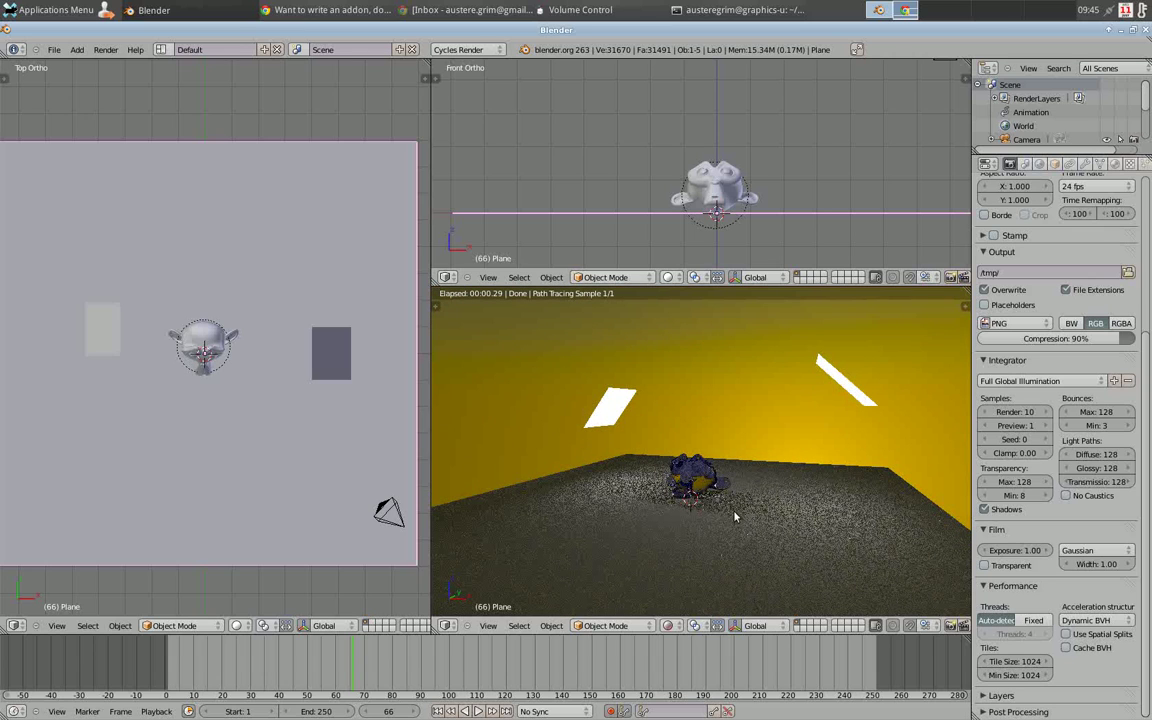
mouse_move(807, 429)
middle_down()
mouse_move(807, 441)
mouse_move(813, 428)
middle_up()
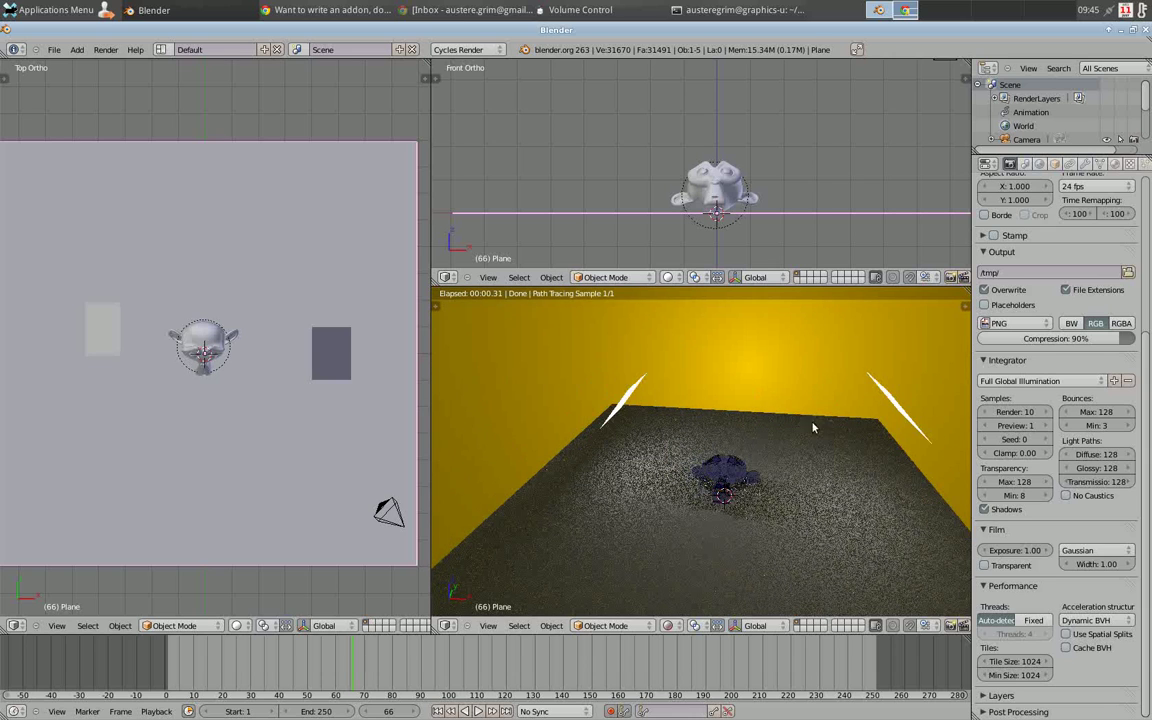
Restore GPU Compute as the render device, check the rendered preview from another angle, and review the integrator and performance settings.
scroll(1057, 226, up, 3)
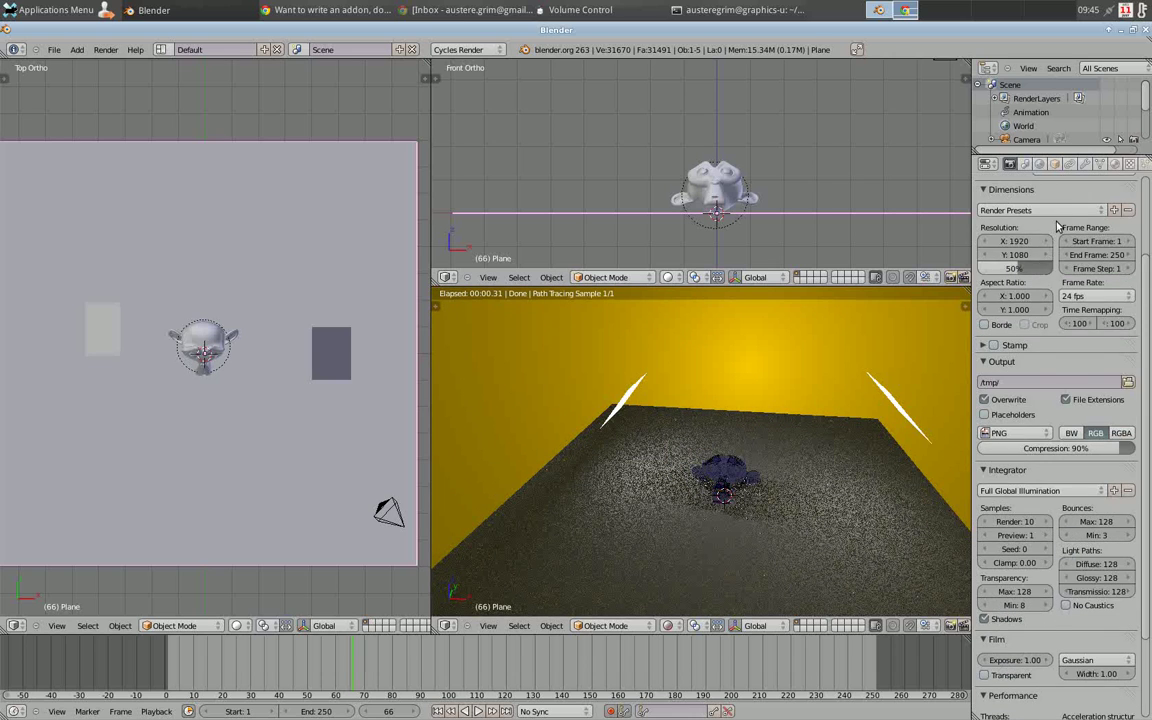
scroll(1057, 226, up, 3)
click(1075, 261)
click(1070, 256)
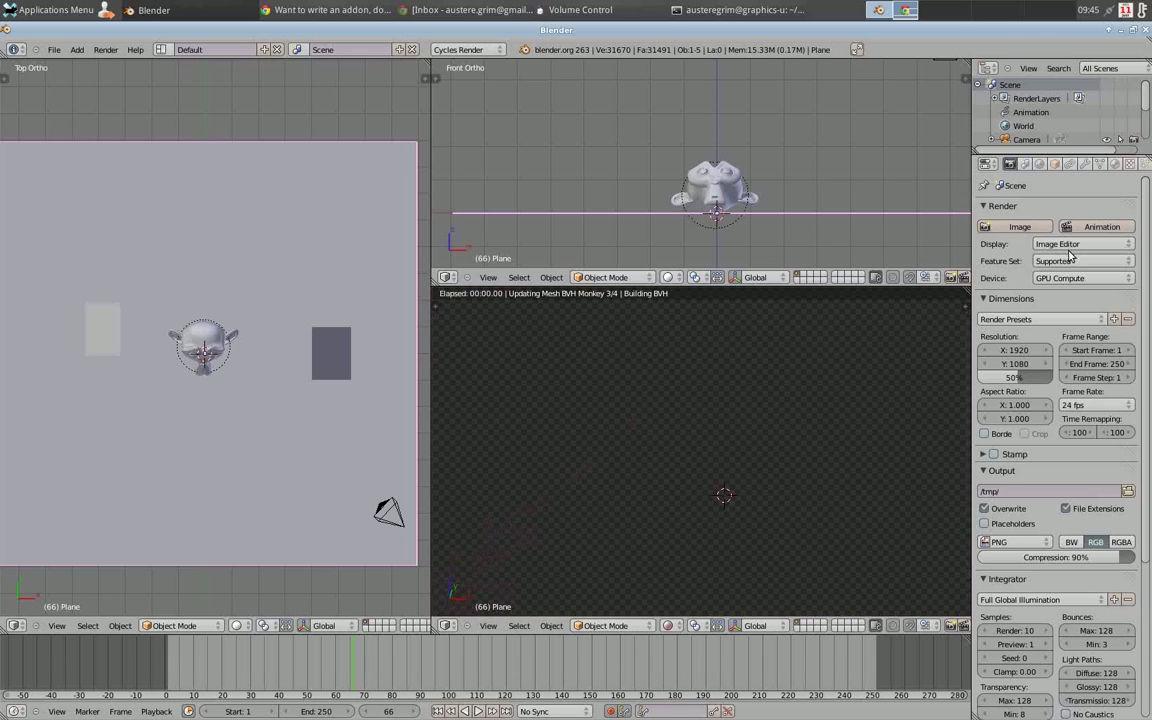
middle_drag(852, 453, 758, 507)
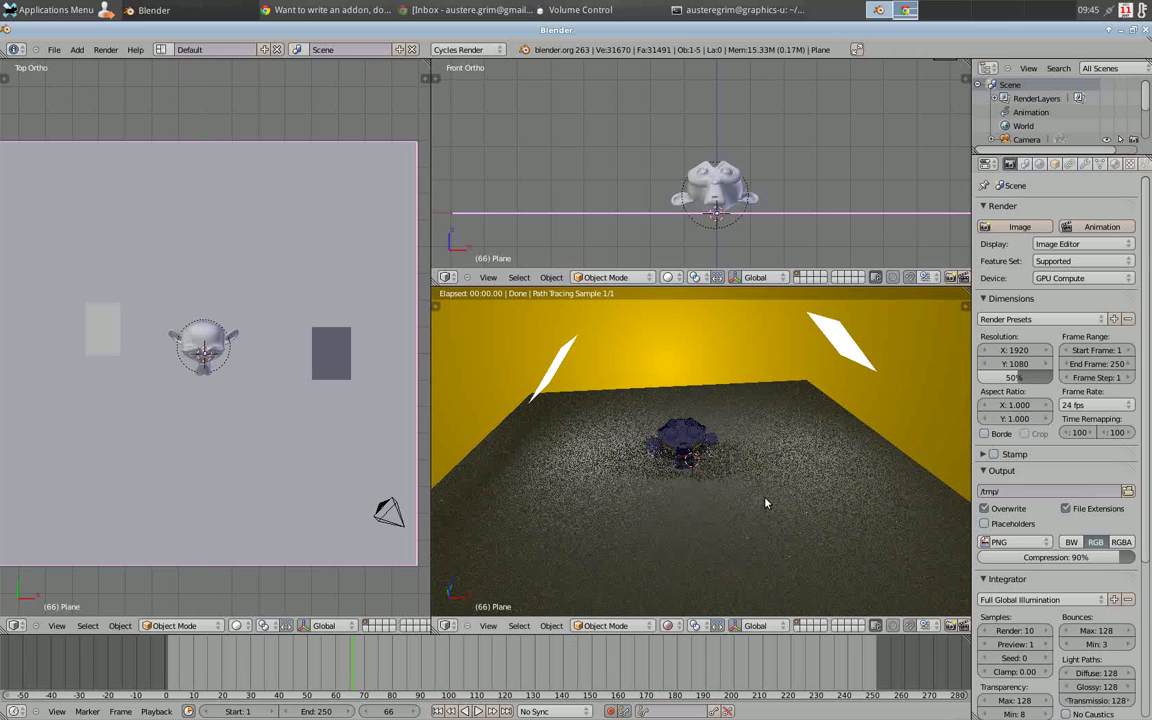
scroll(1010, 480, down, 5)
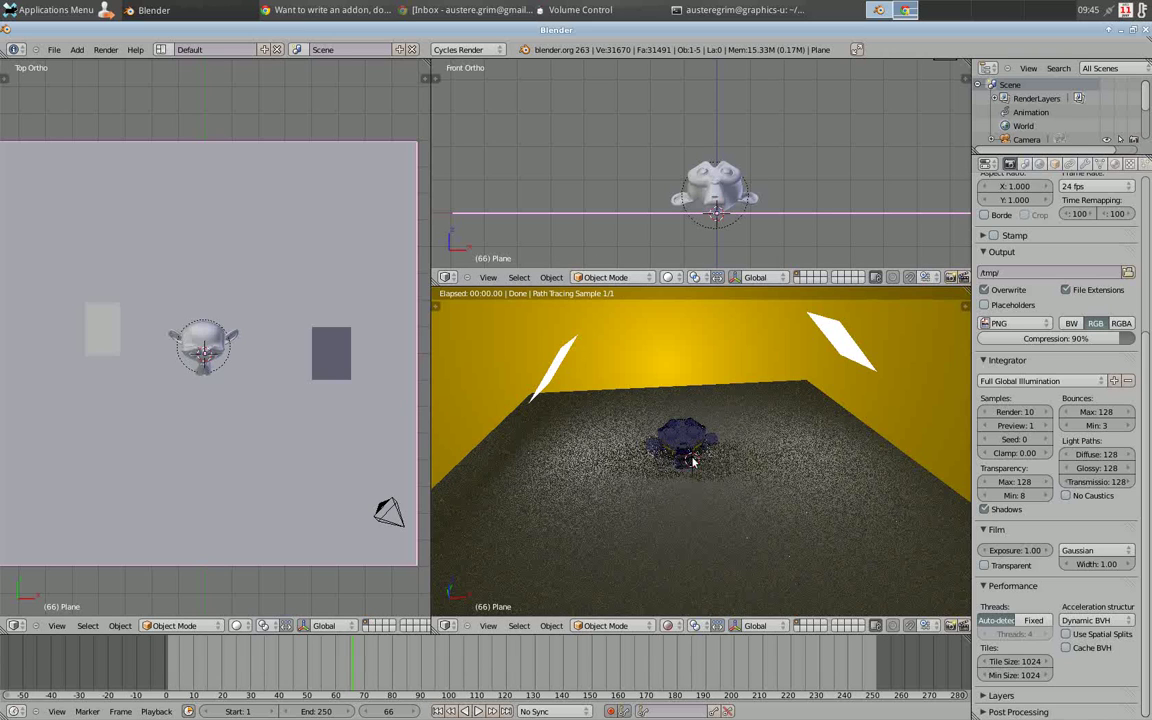
Return the timeline to frame 1 and play the animation in the rendered preview, stopping it partway through.
middle_drag(681, 458, 691, 486)
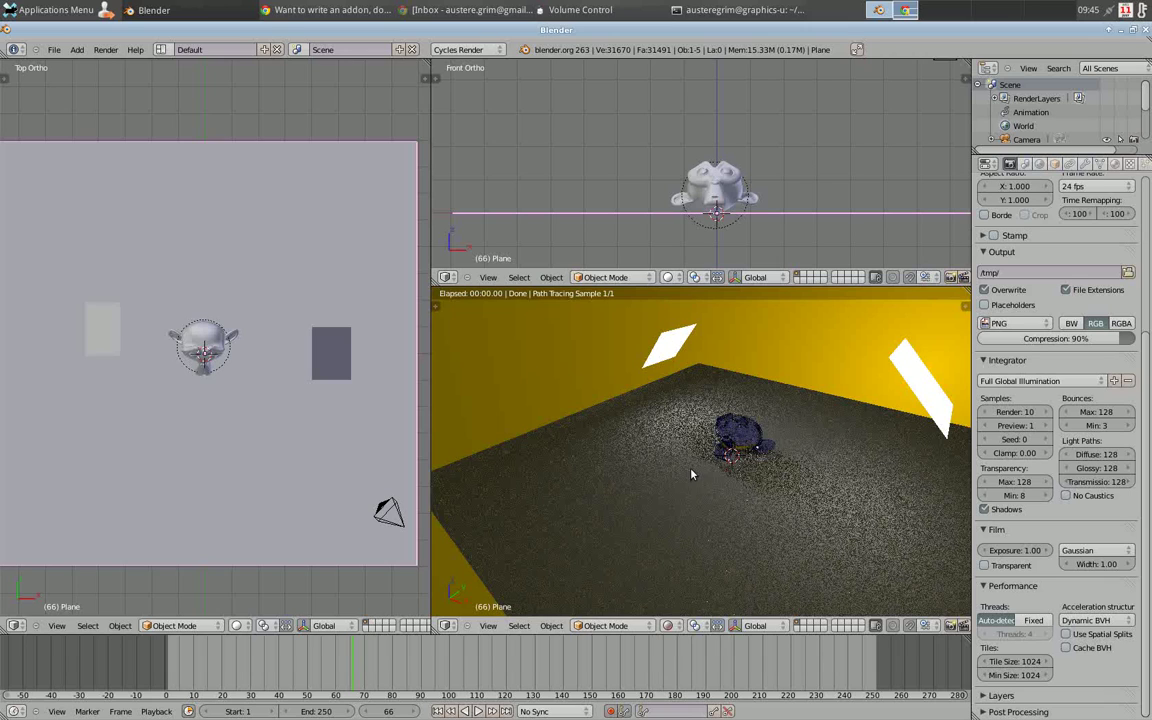
click(287, 679)
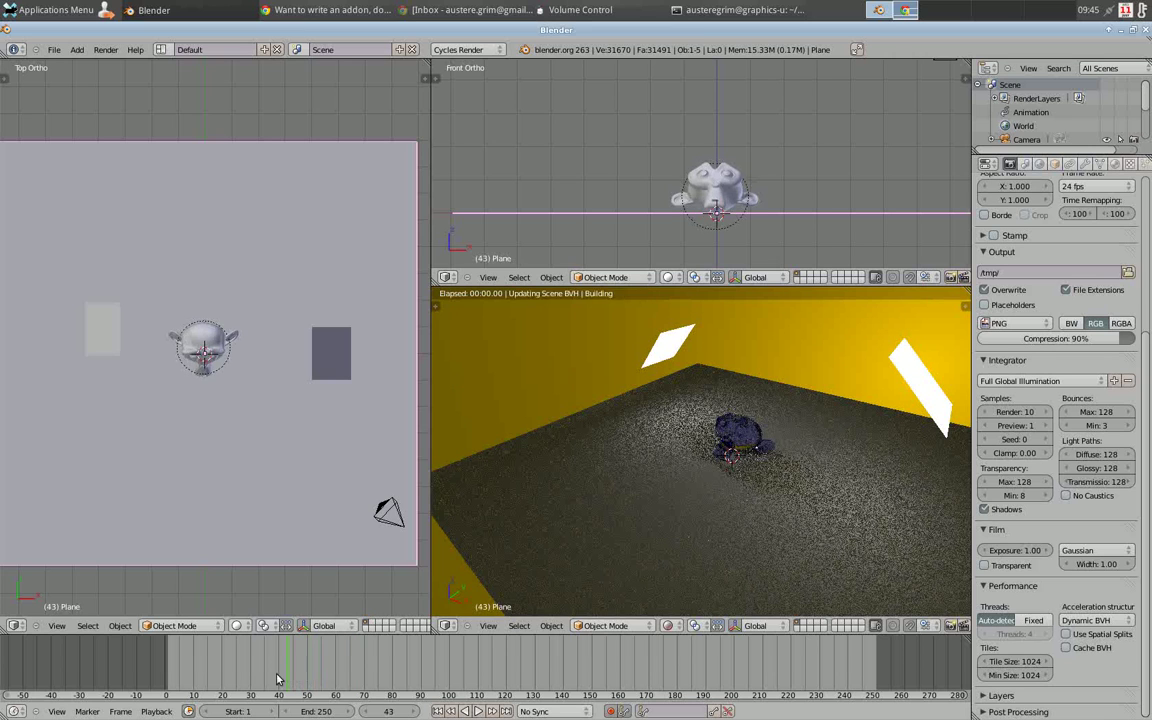
drag(278, 680, 166, 680)
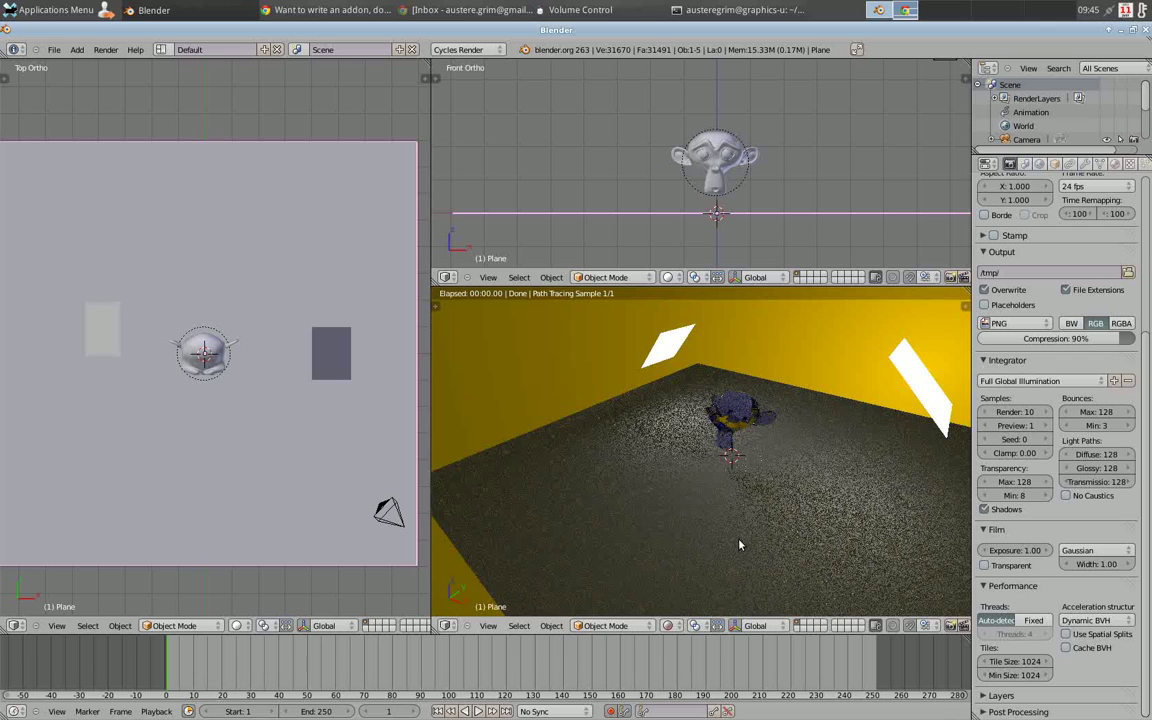
middle_drag(740, 545, 706, 429)
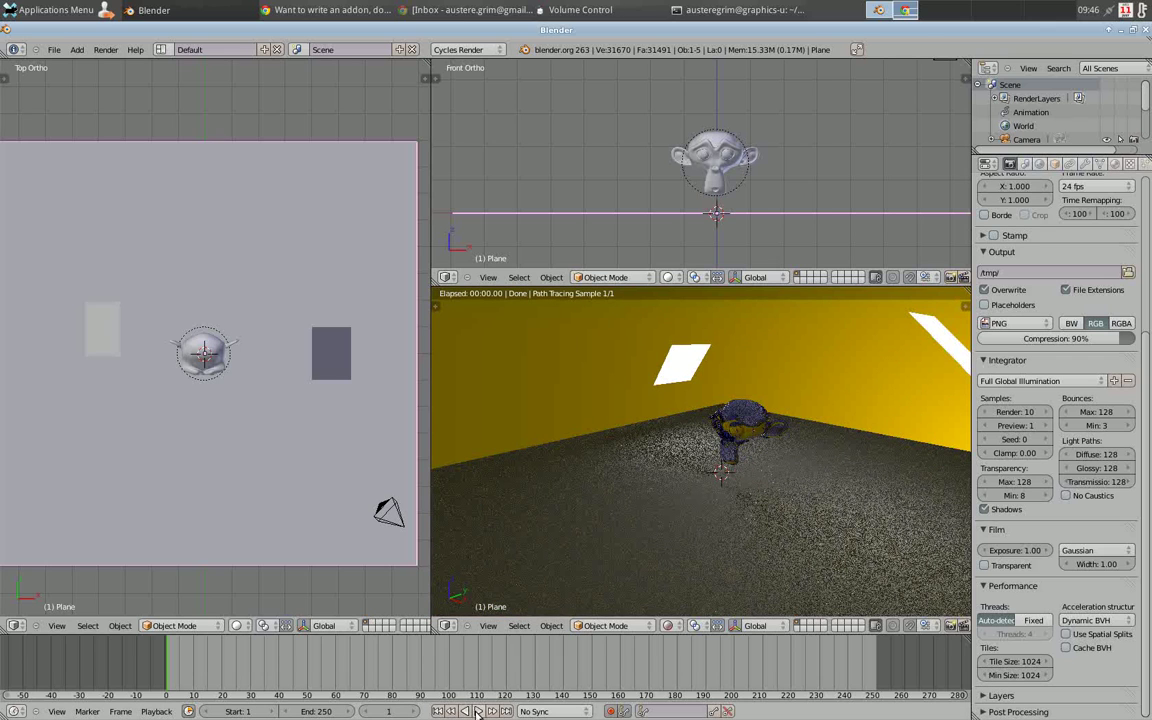
click(478, 711)
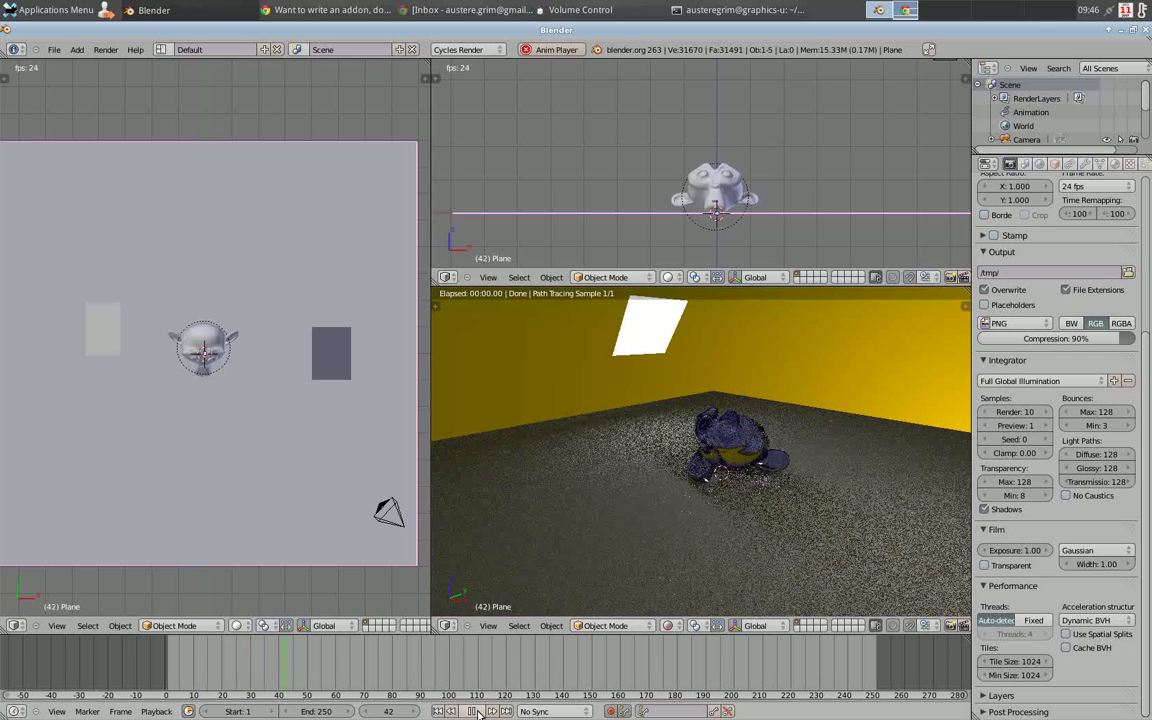
mouse_move(483, 697)
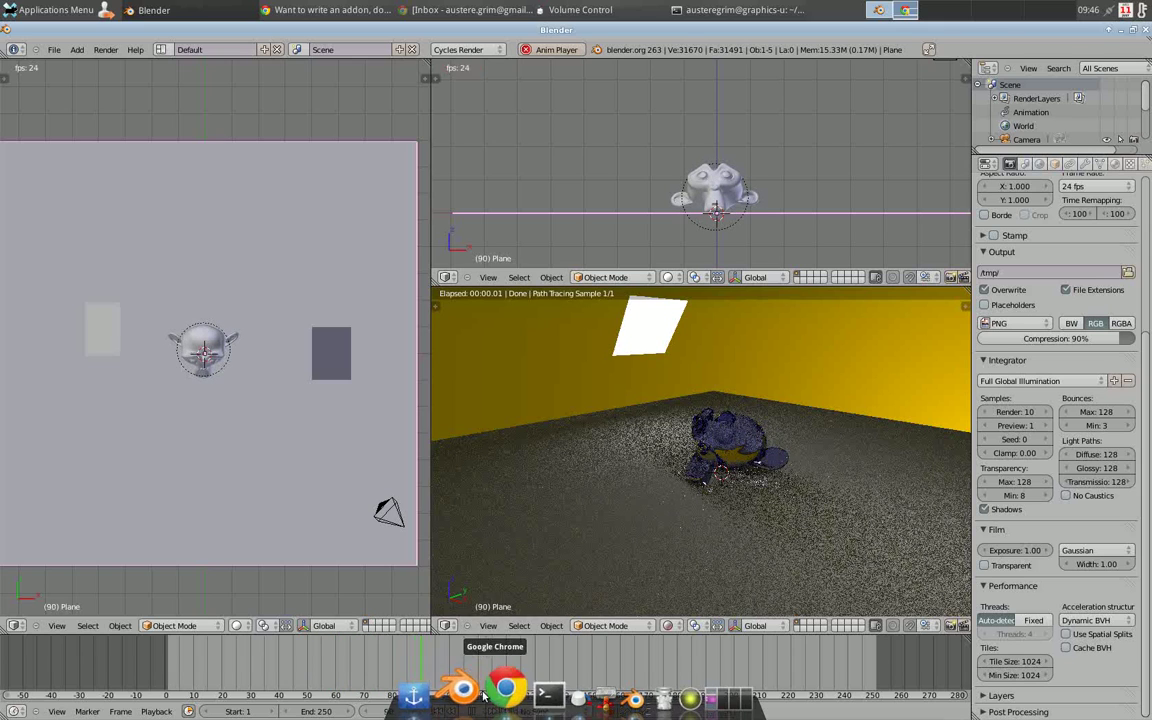
click(476, 711)
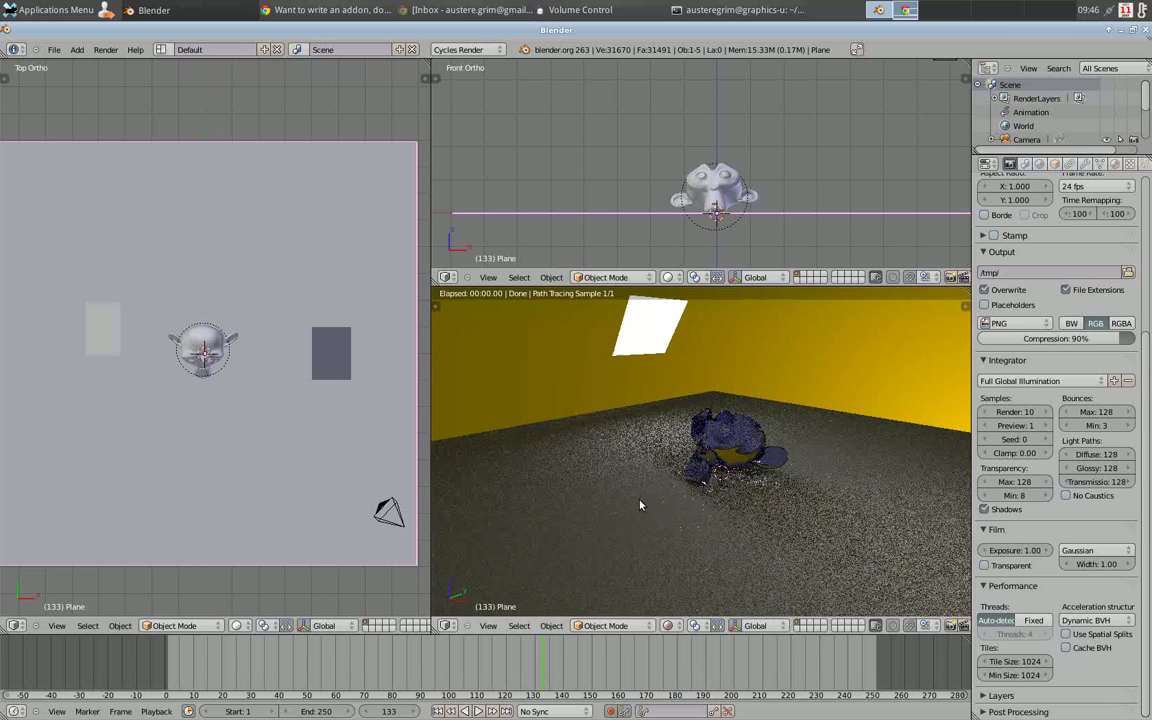
Set the minimum tile size in the render performance settings to 64.
middle_drag(640, 505, 717, 501)
scroll(682, 442, up, 5)
scroll(704, 450, down, 2)
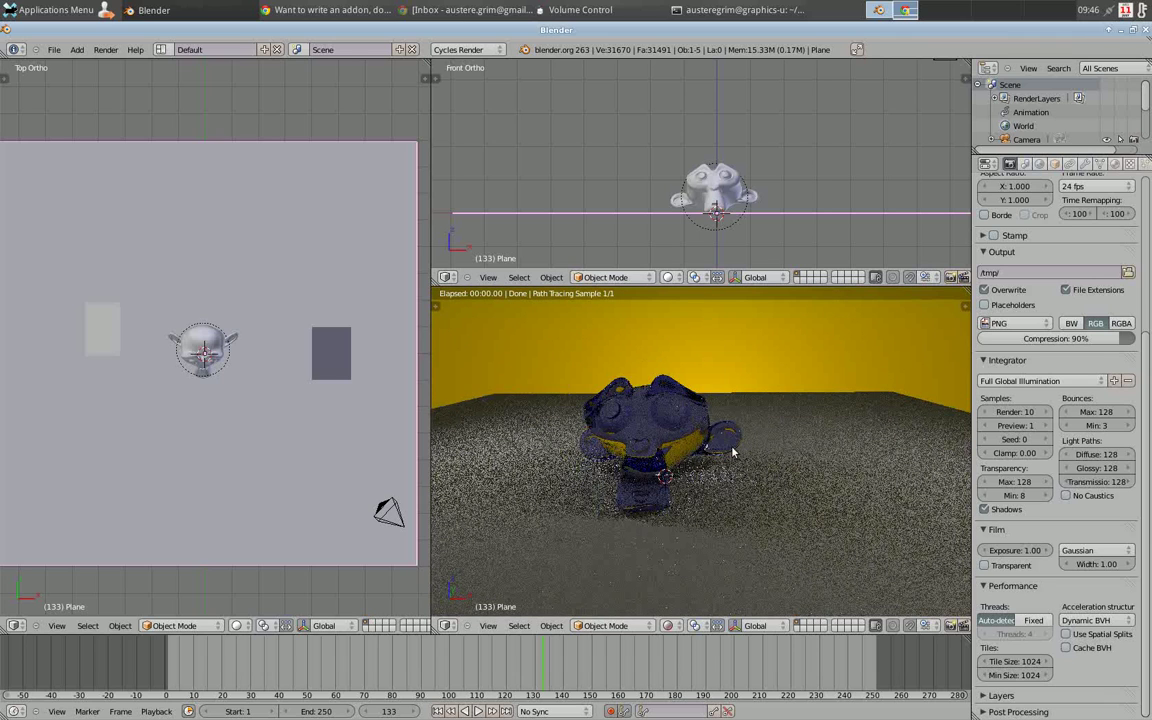
click(1016, 675)
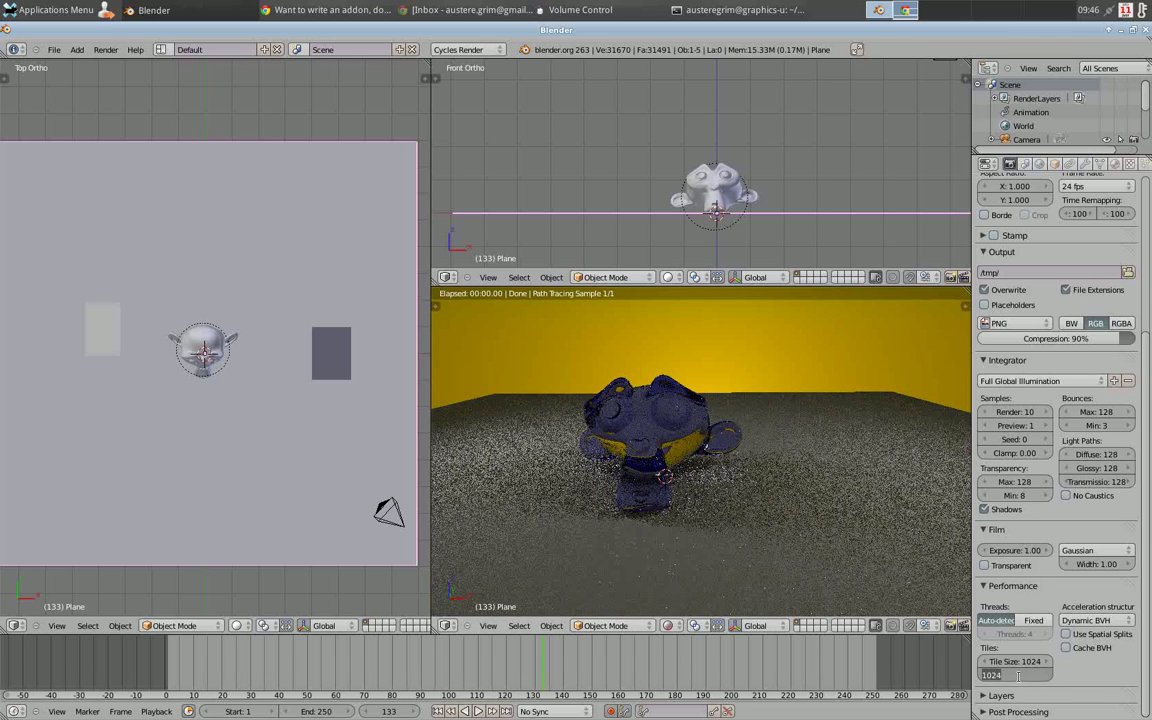
text(64)
key(Return)
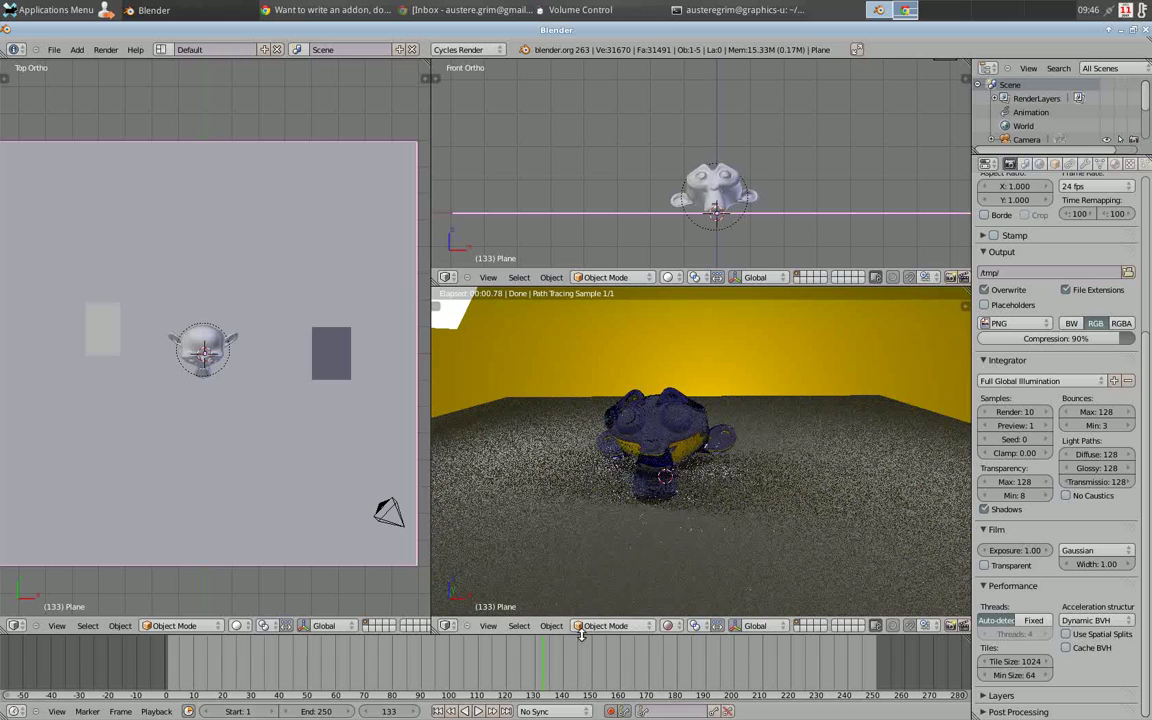
Replay the animation from frame 1 with the smaller minimum tile size, stopping playback after checking the rendered preview.
drag(372, 647, 167, 672)
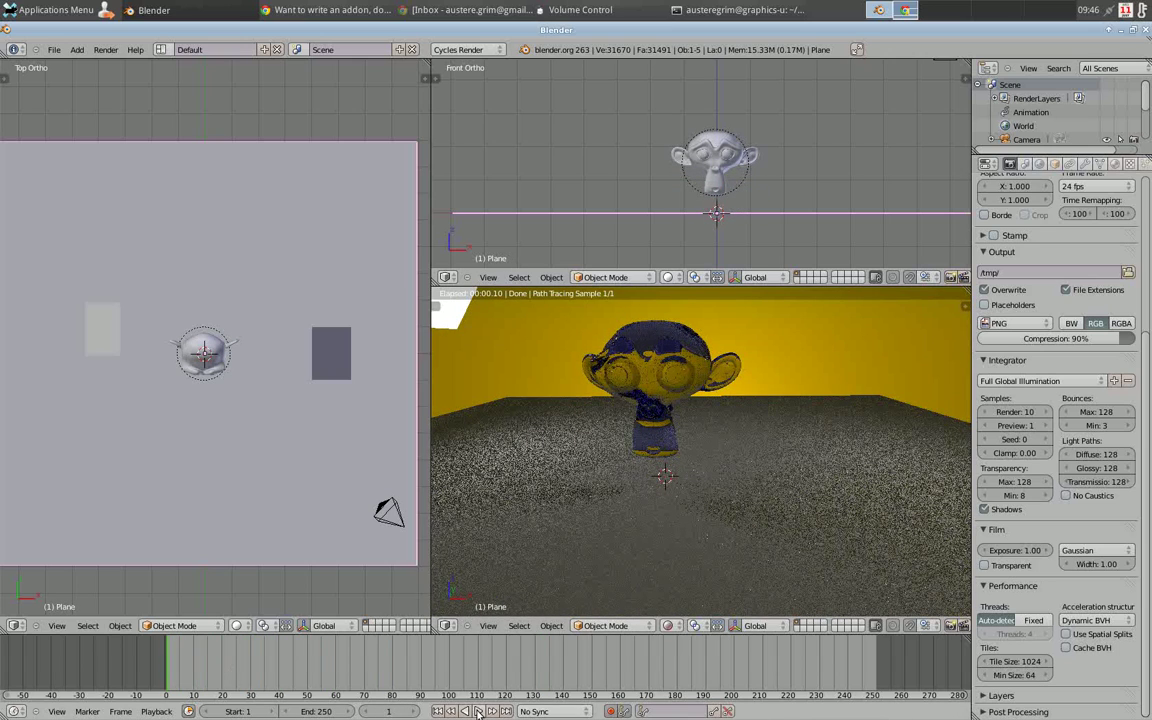
click(479, 712)
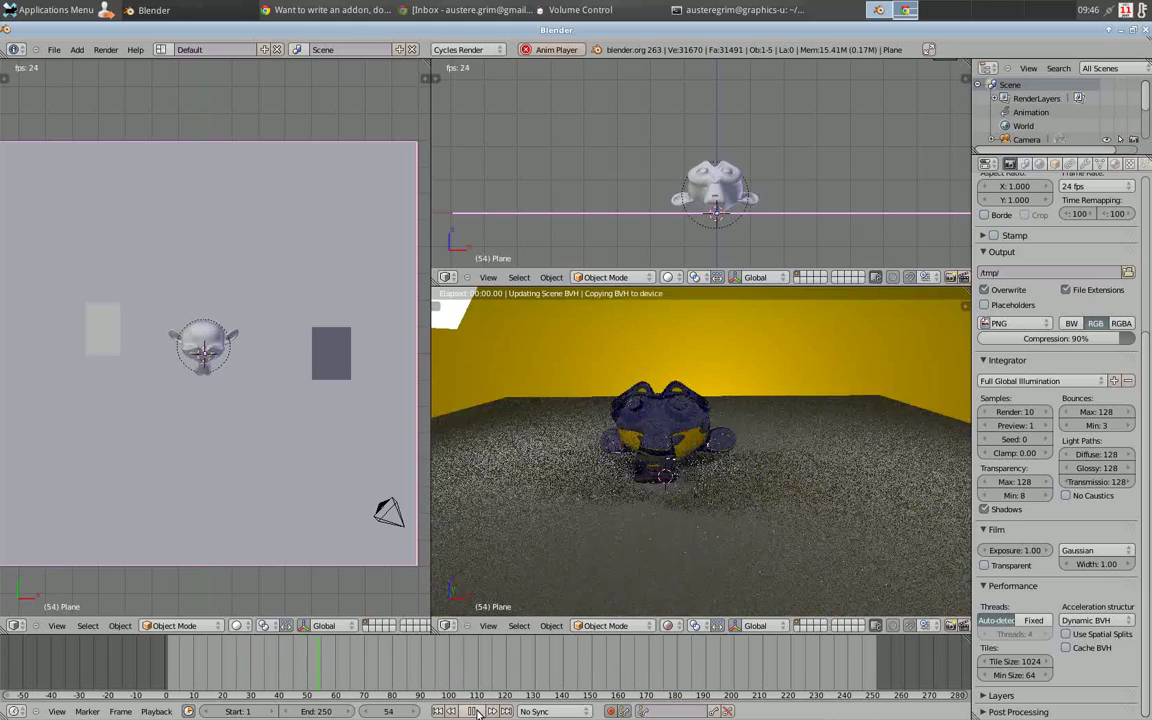
click(476, 711)
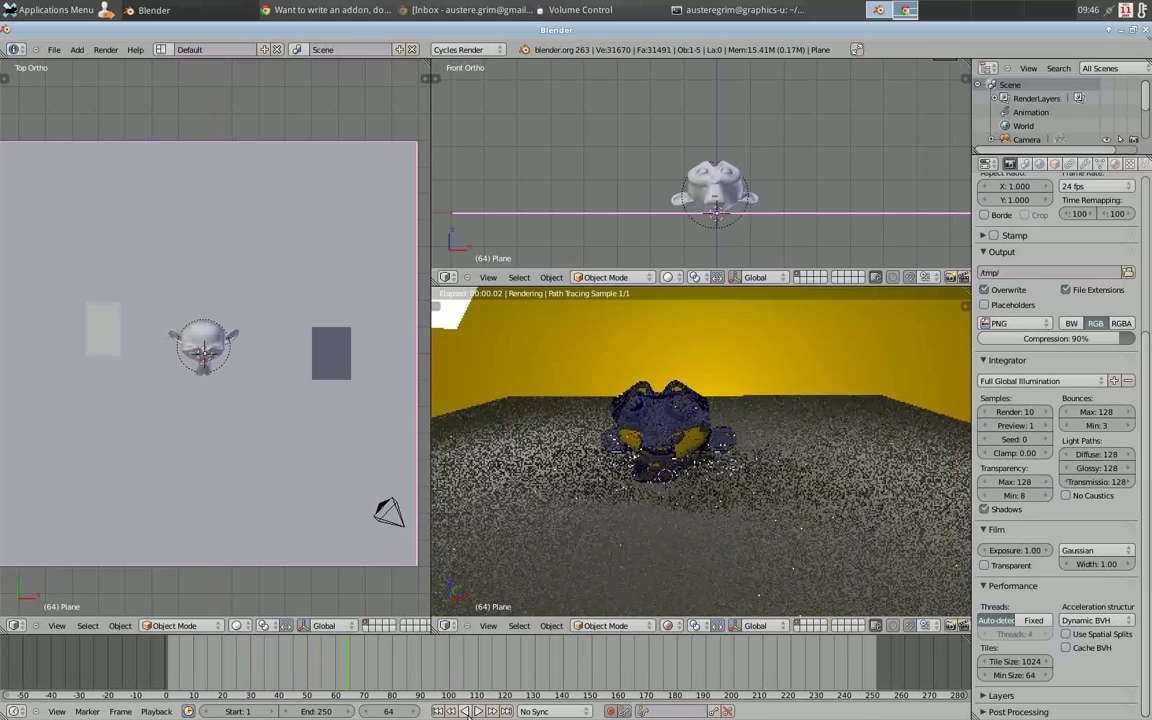
Restore the minimum tile size to 1024 in the render performance settings.
click(1016, 678)
text(1024)
key(Return)
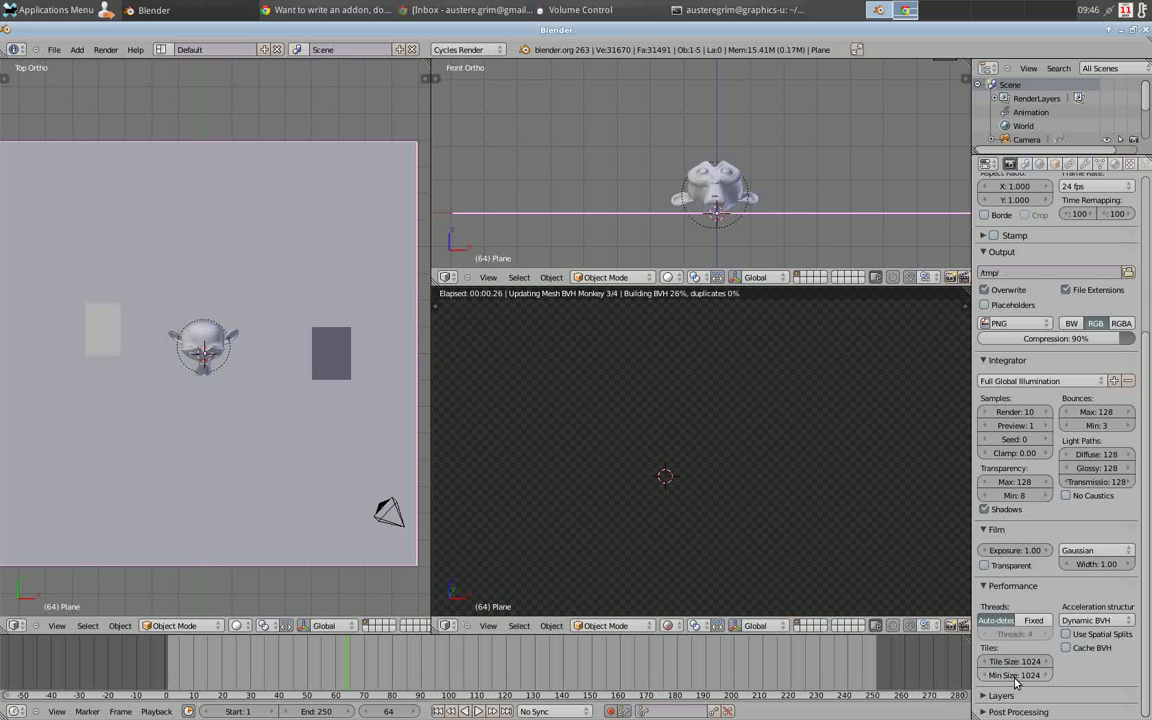
Move the timeline to frame 24 and examine the monkey head in the rendered preview from several angles and distances.
drag(315, 673, 234, 674)
mouse_move(552, 488)
middle_down()
mouse_move(578, 471)
mouse_move(557, 477)
middle_up()
middle_drag(786, 474, 757, 500)
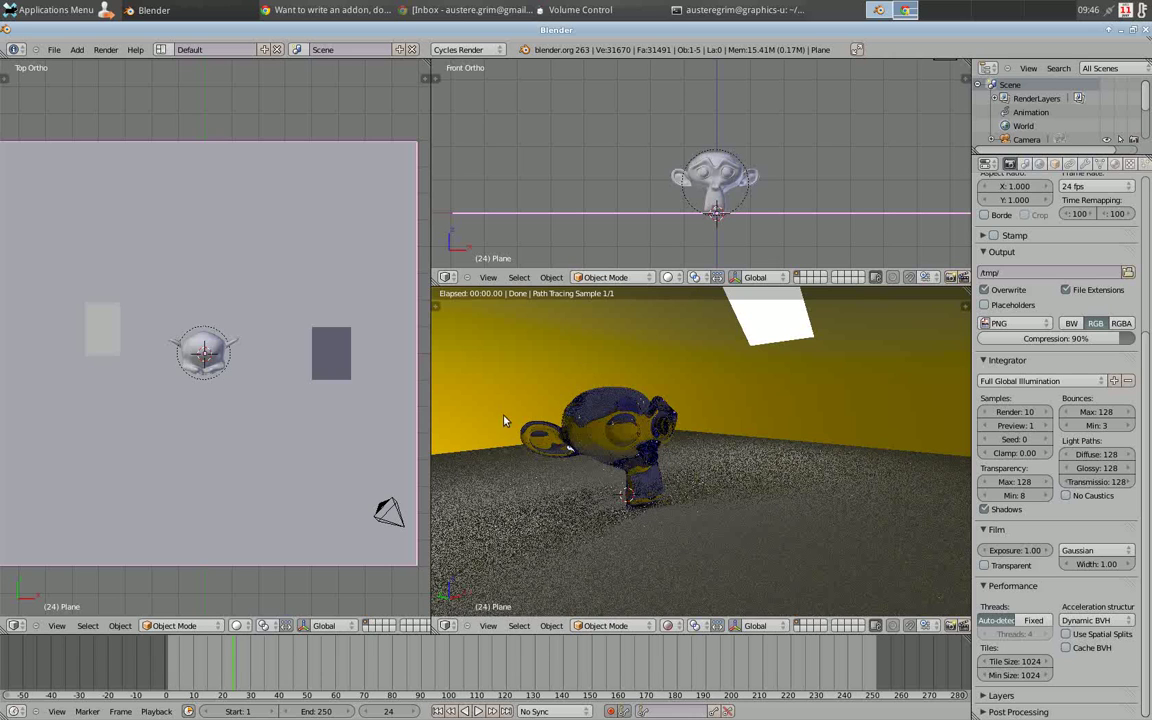
middle_drag(836, 468, 752, 473)
scroll(740, 460, up, 5)
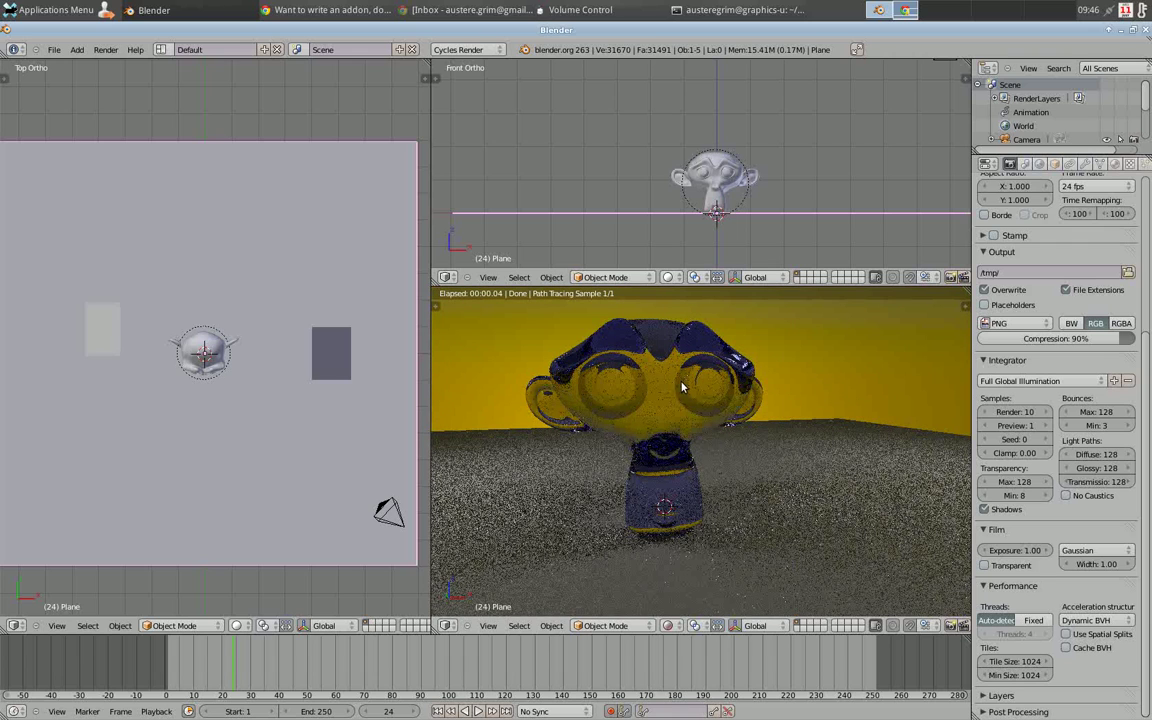
middle_drag(748, 334, 826, 398)
scroll(805, 487, down, 3)
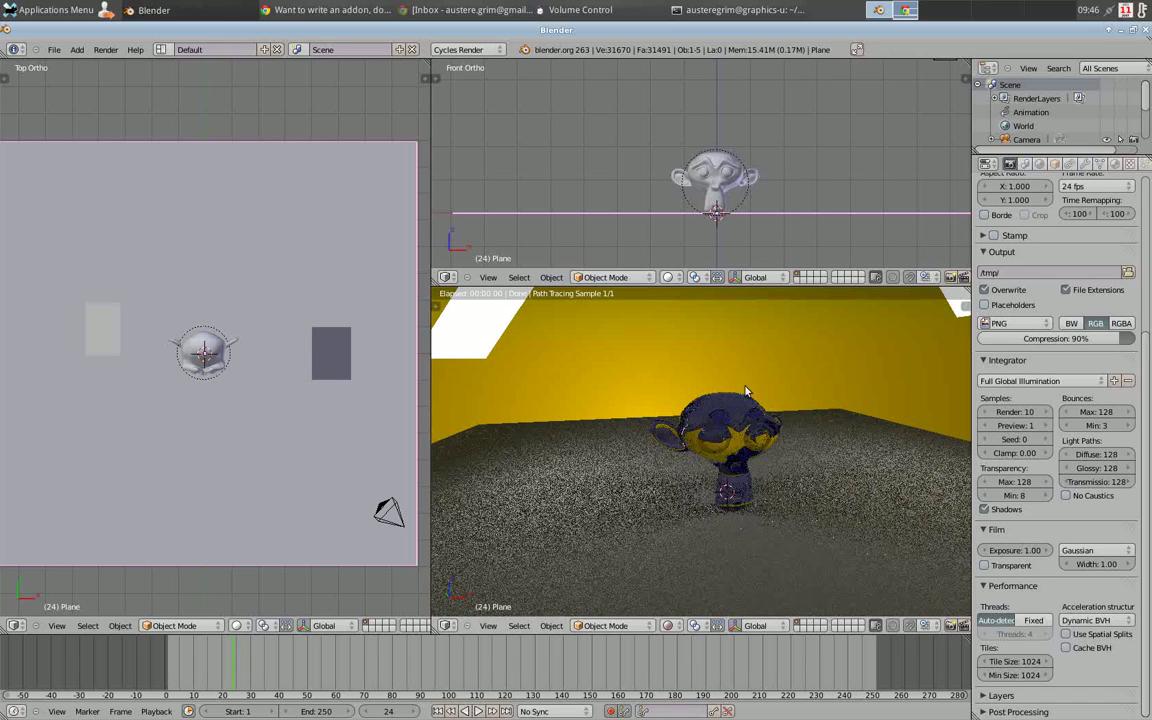
middle_drag(627, 440, 581, 504)
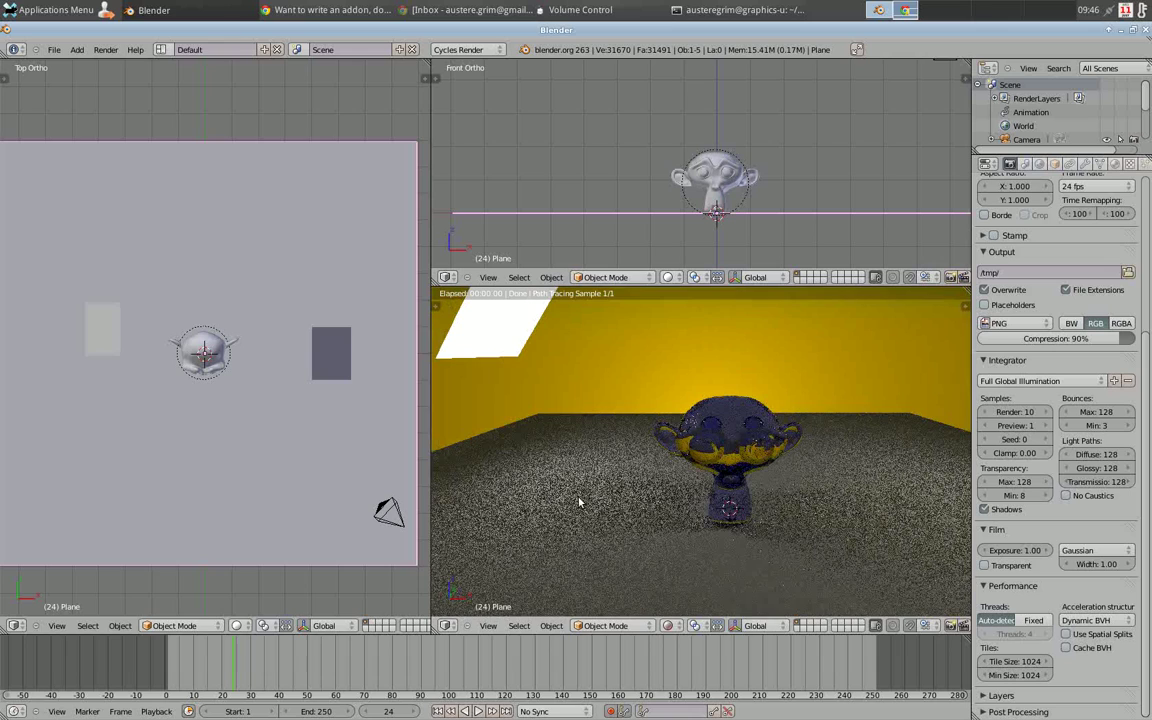